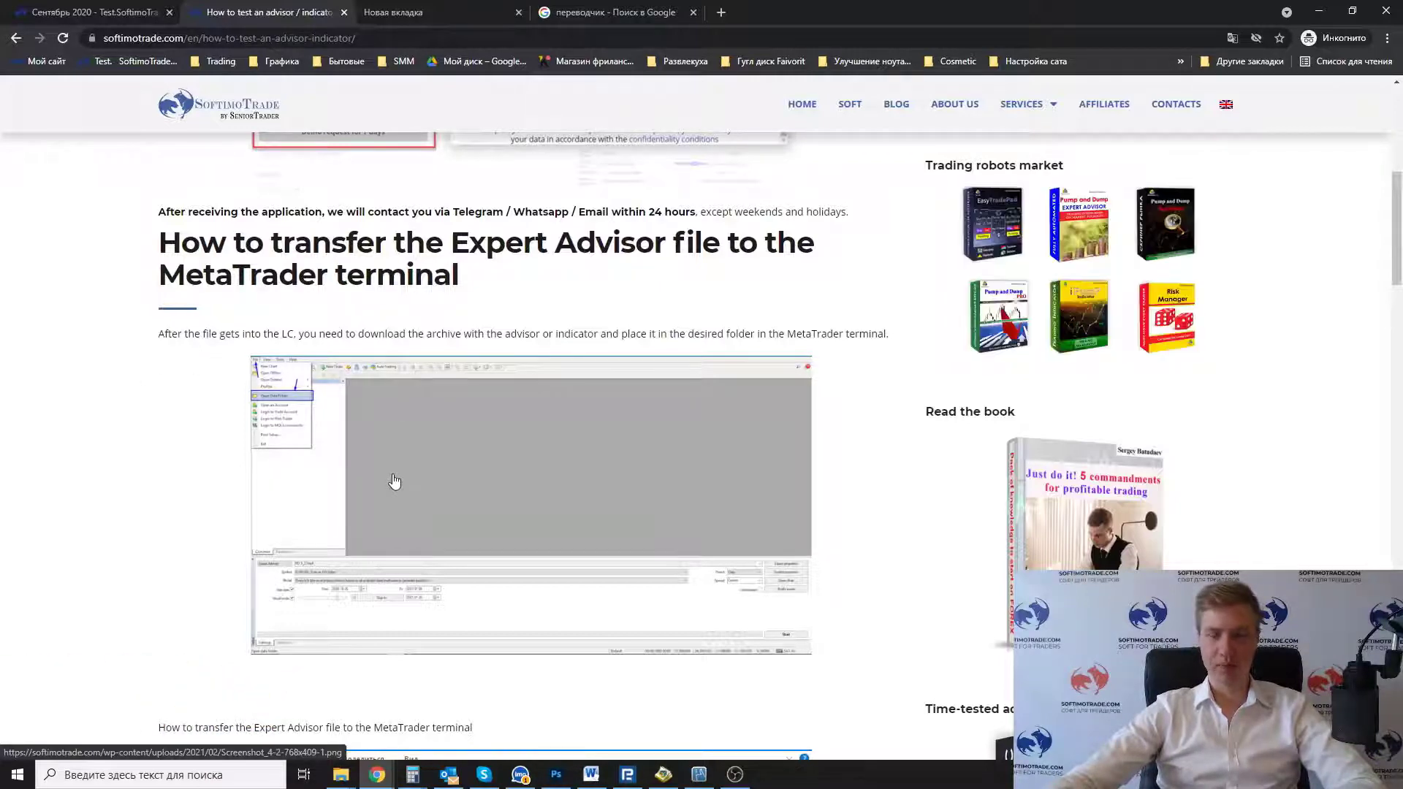
# - Review the web guide on transferring an Expert Advisor file to the MetaTrader terminal, enabling auto-trading and running a test
pyautogui.scroll(-1, 269, 395)
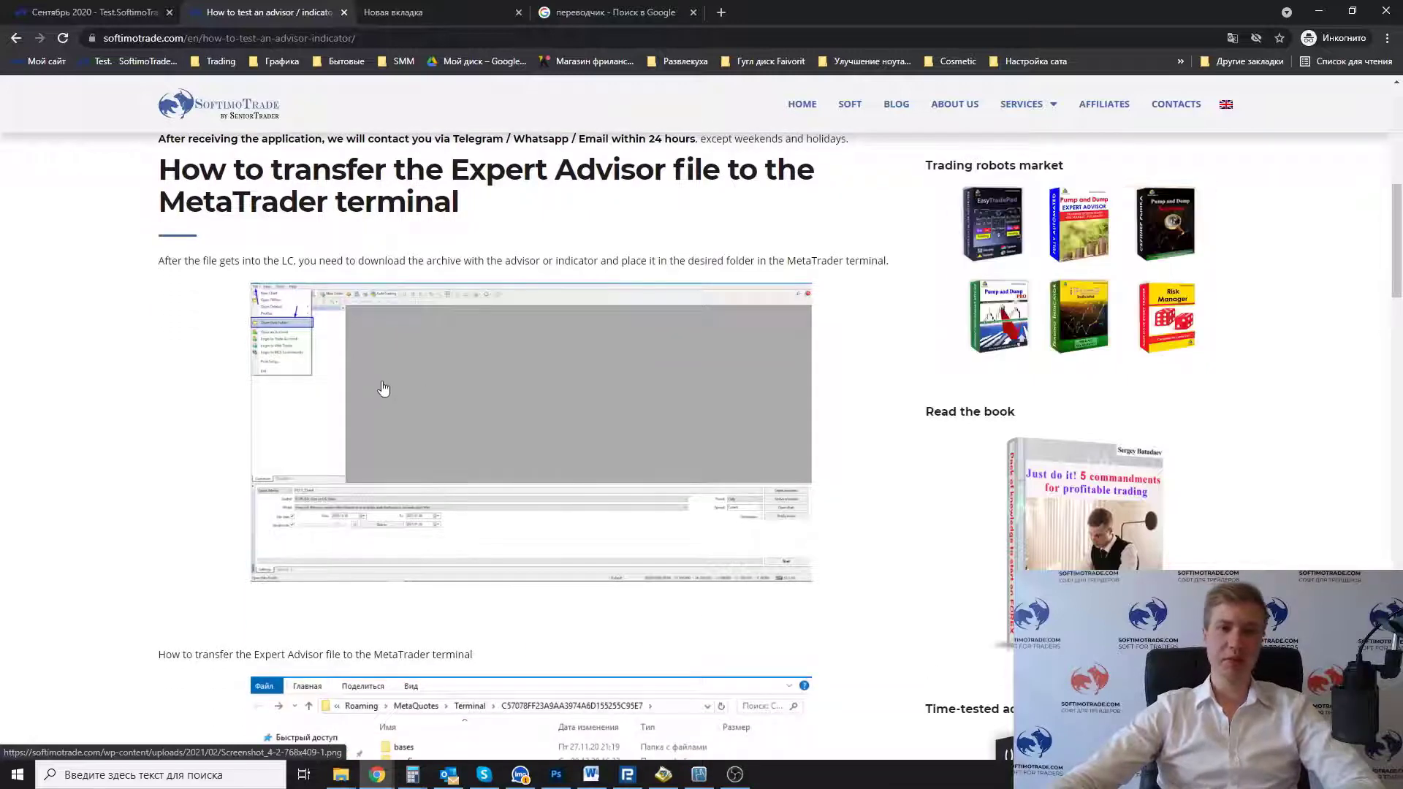
pyautogui.scroll(-10, 386, 385)
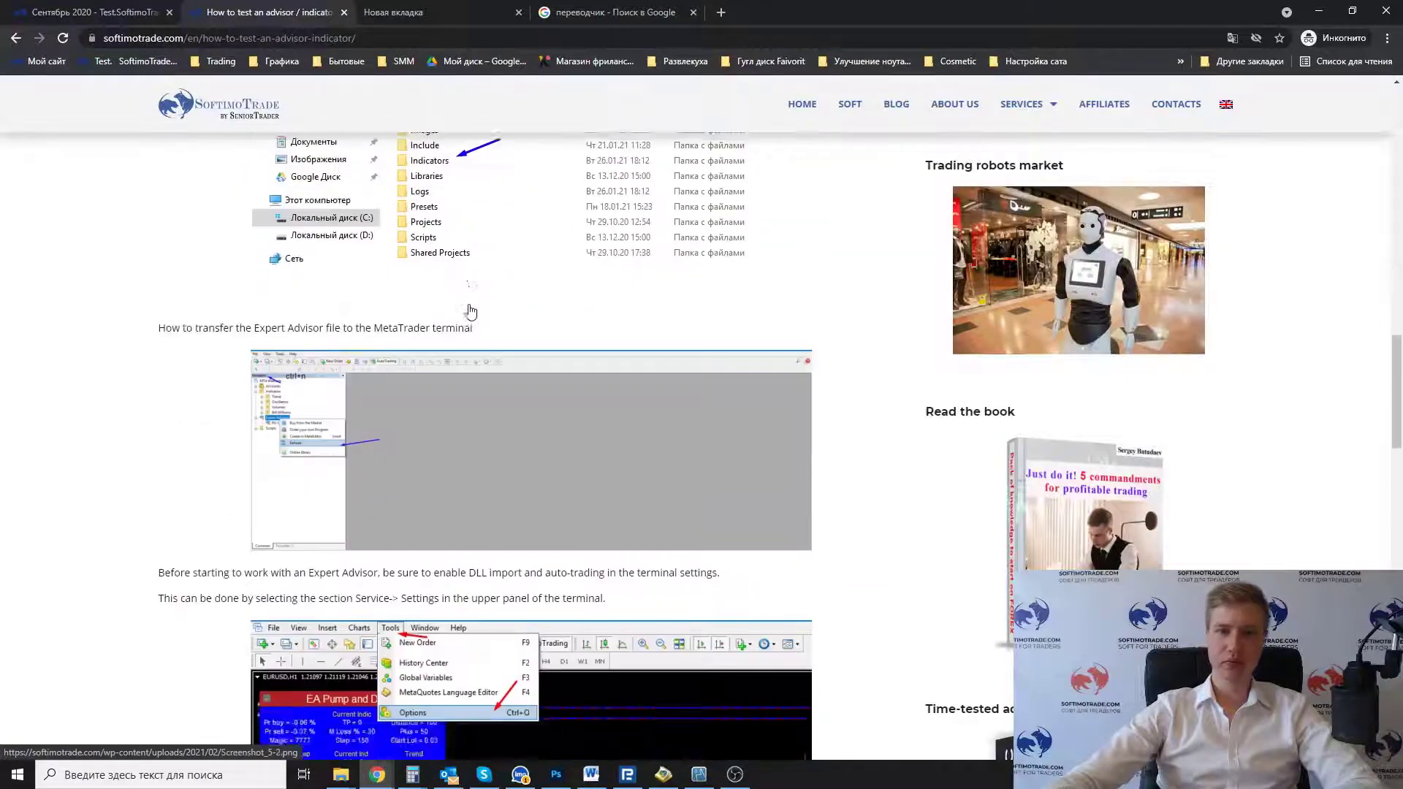
pyautogui.scroll(-5, 470, 312)
pyautogui.scroll(12, 500, 403)
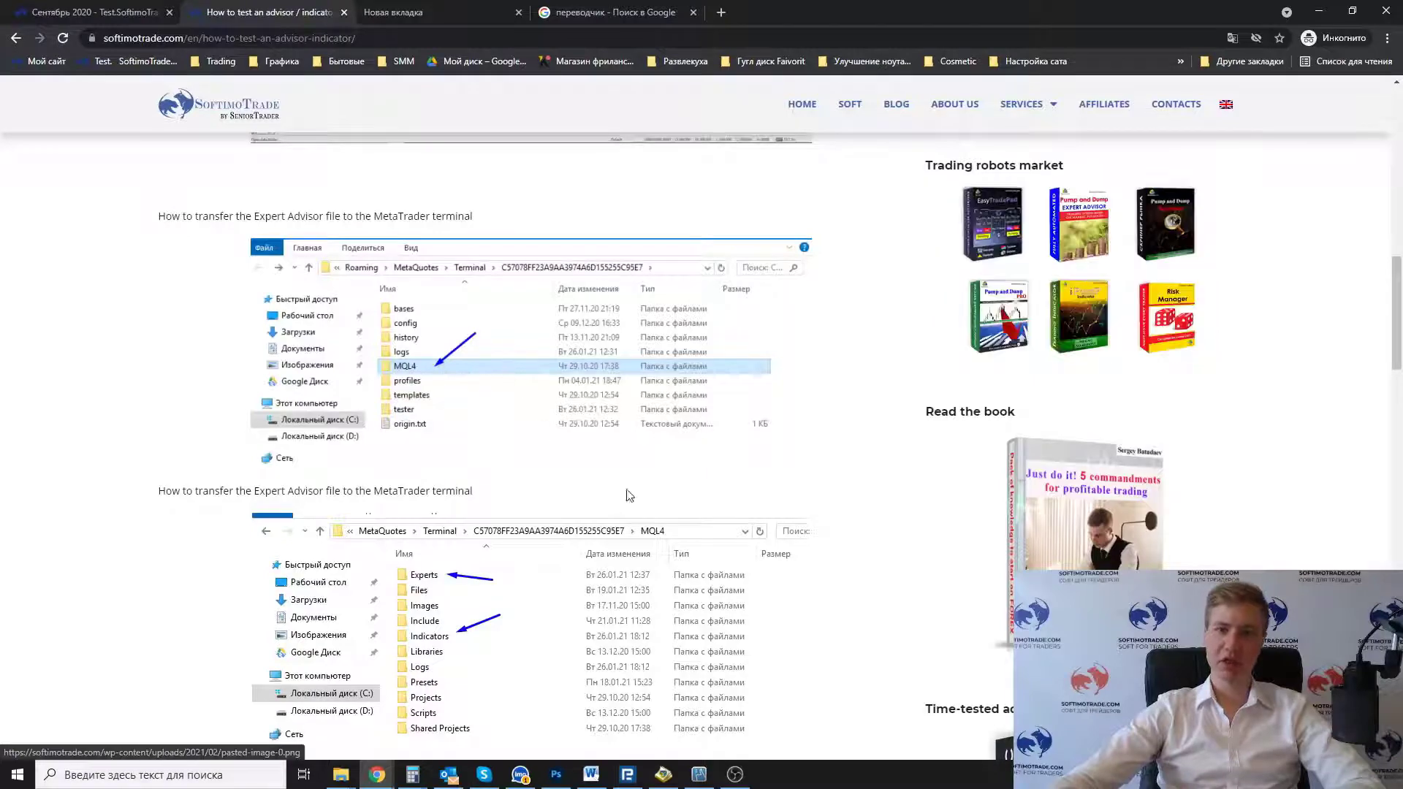
pyautogui.scroll(-9, 664, 471)
pyautogui.scroll(-10, 567, 574)
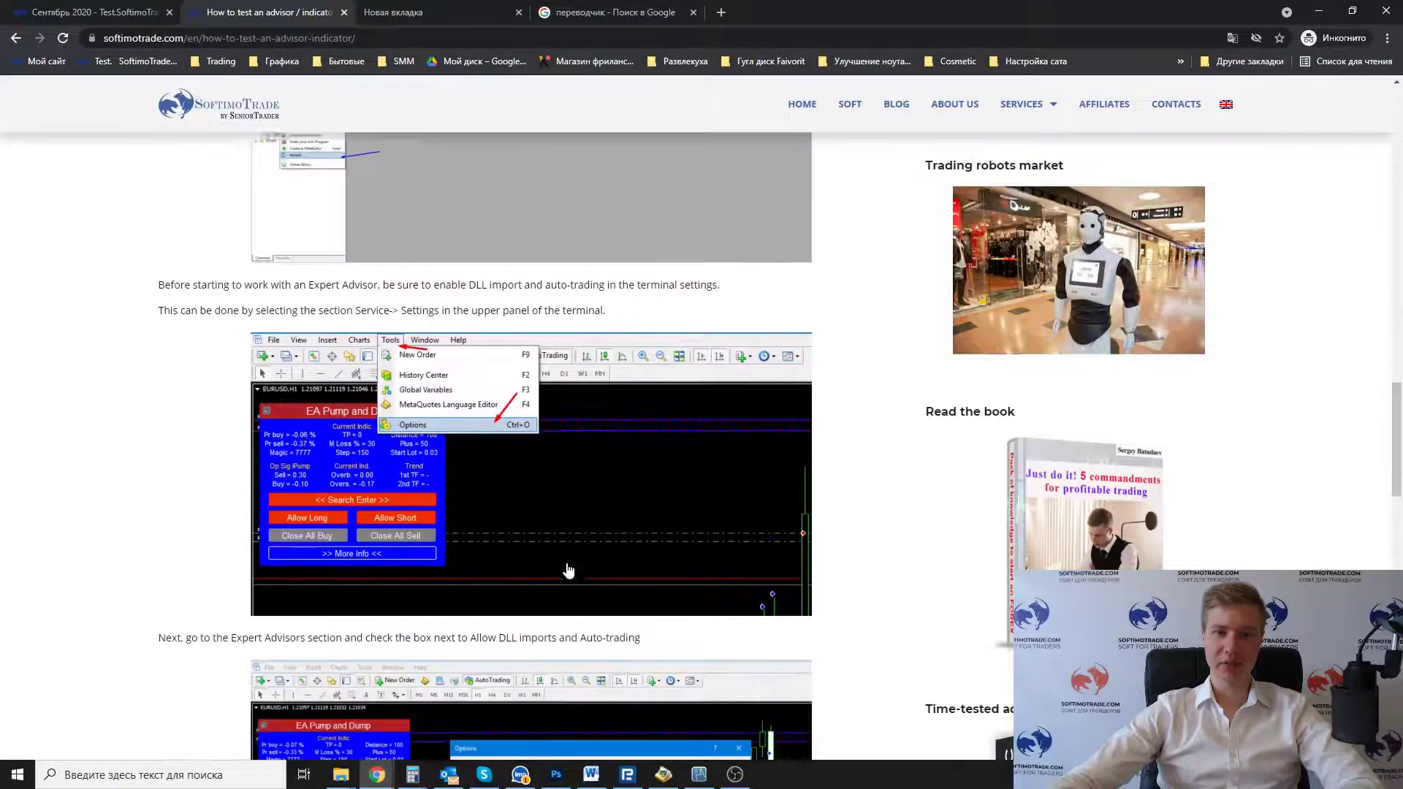
pyautogui.scroll(-5, 506, 447)
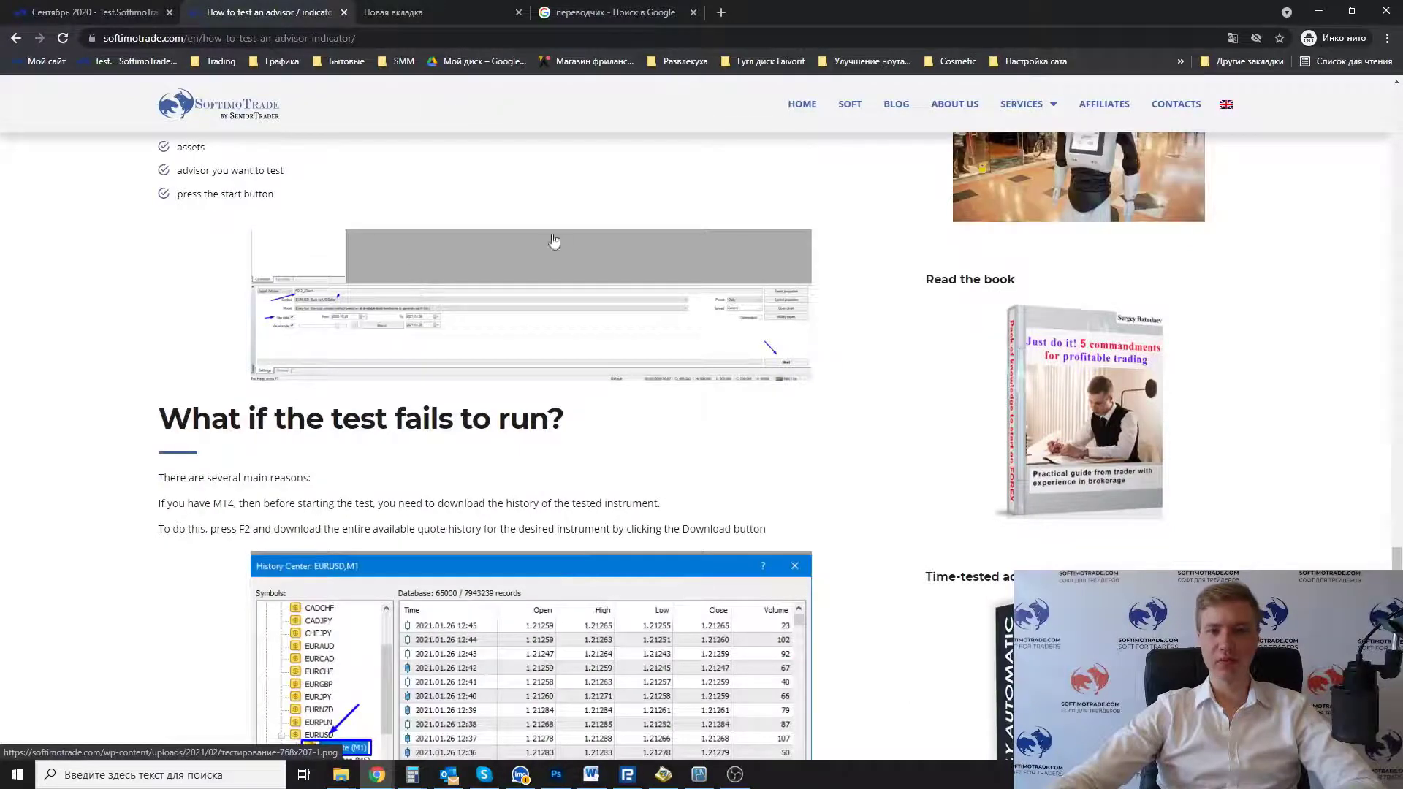
pyautogui.scroll(15, 565, 477)
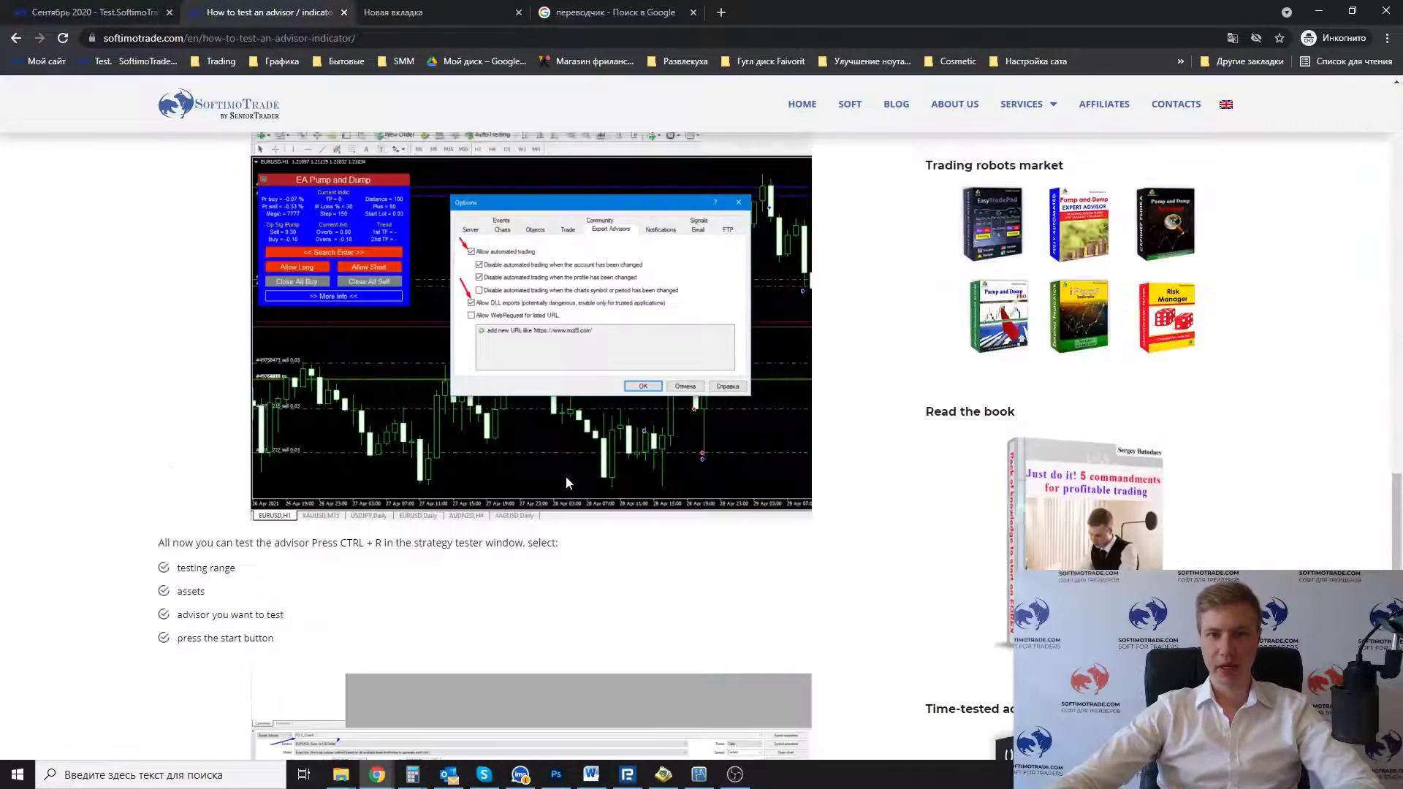
pyautogui.scroll(5, 566, 480)
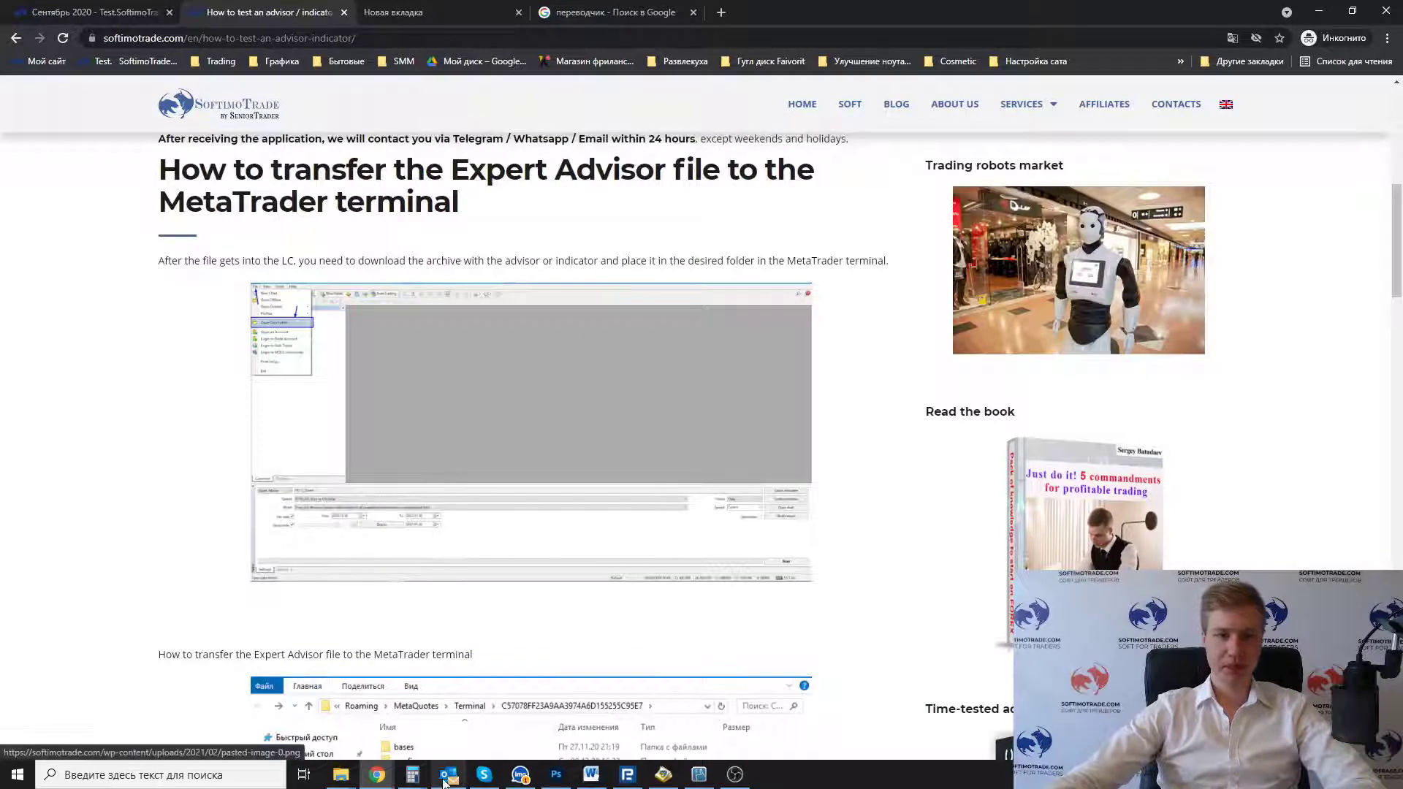
# - Copy the Risk_maneger EA 1.3 MQL5 Program file from the "Марет полная" folder in File Explorer
pyautogui.moveTo(696, 776)
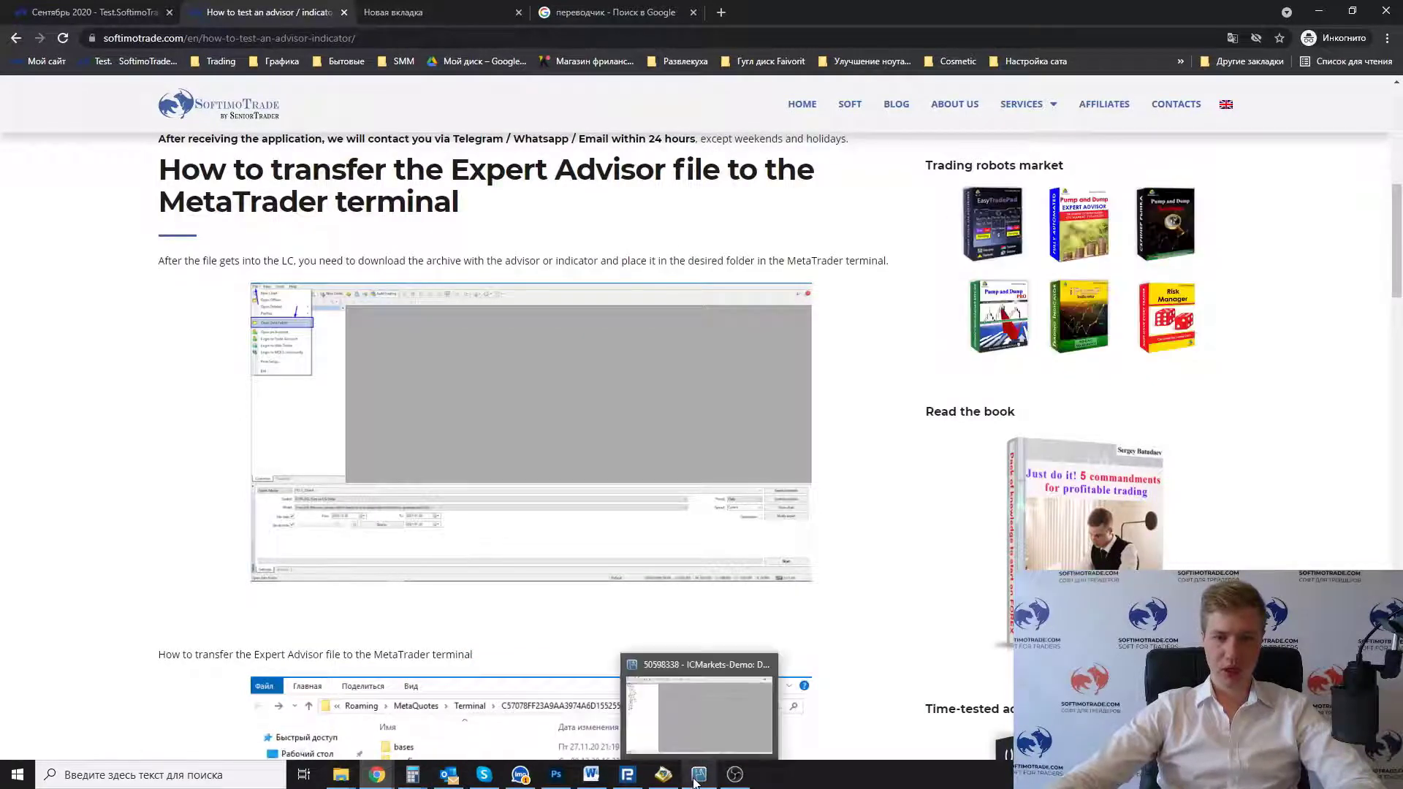
pyautogui.click(696, 776)
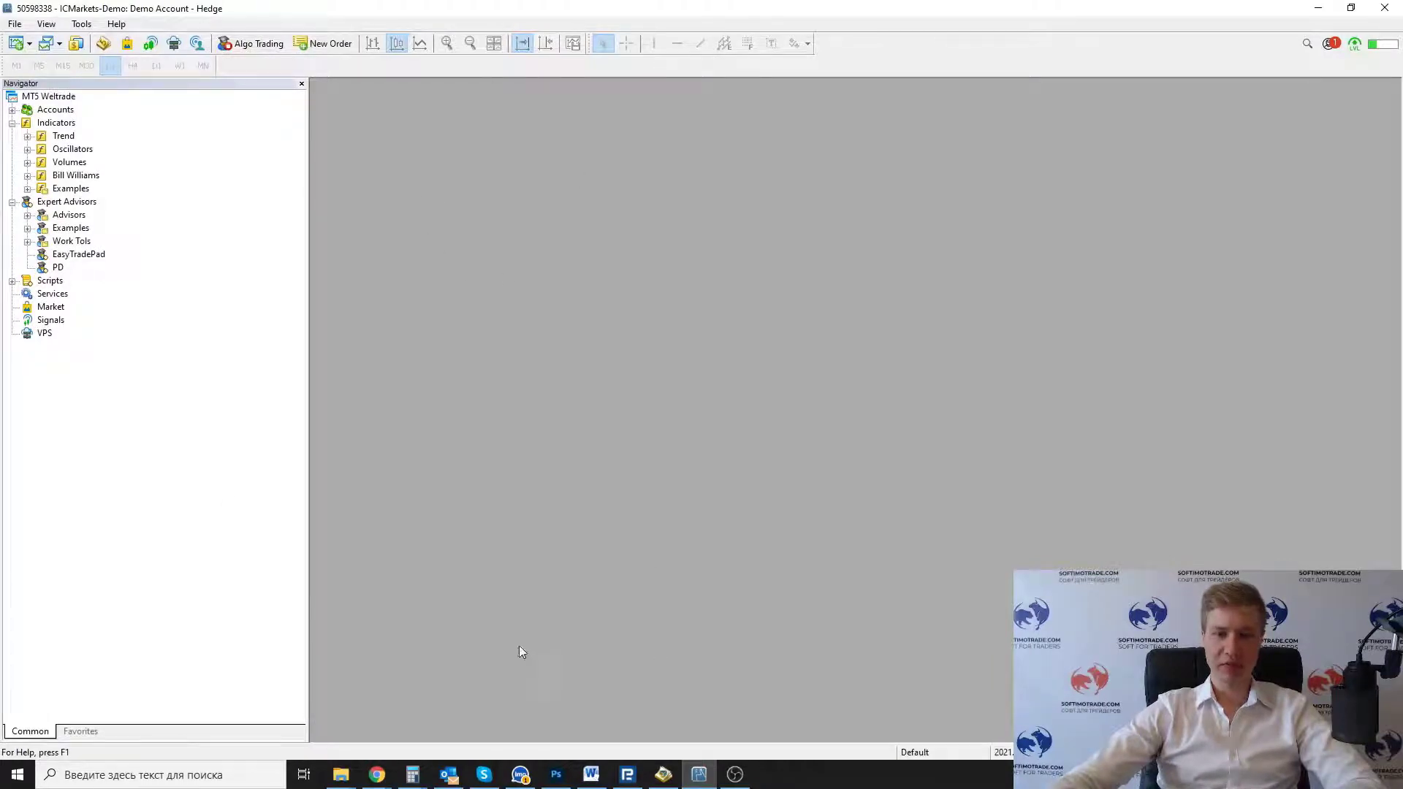
pyautogui.moveTo(339, 780)
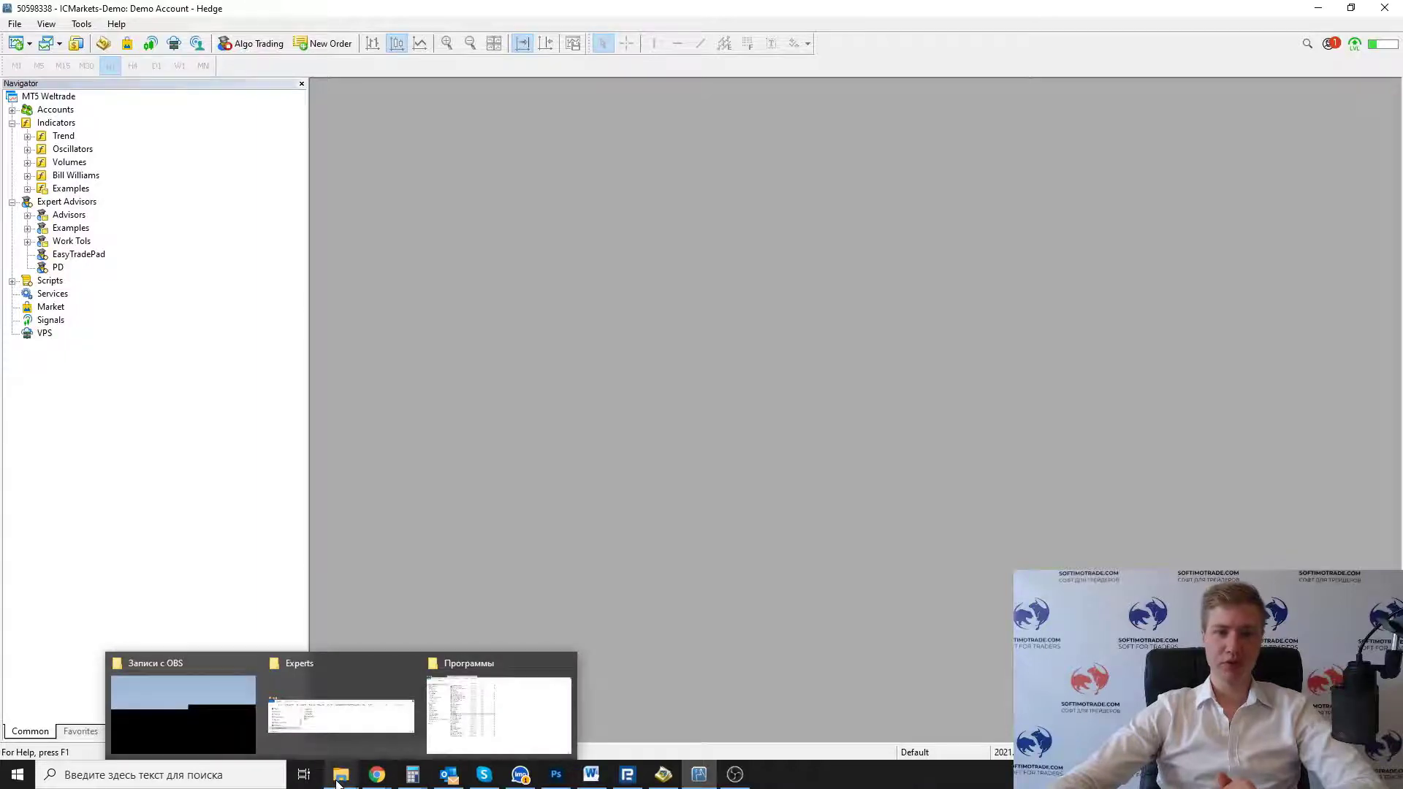
pyautogui.click(340, 713)
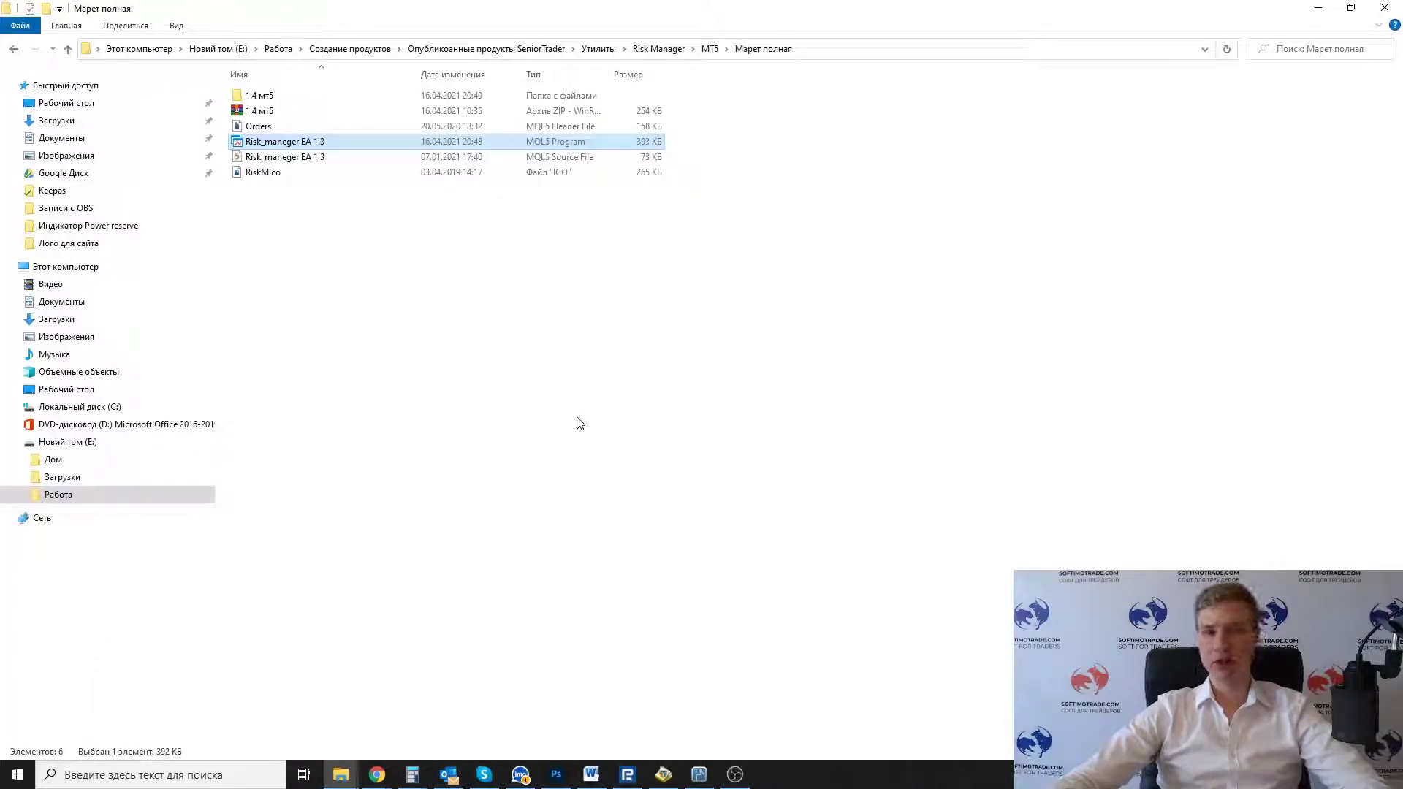
pyautogui.rightClick(359, 144)
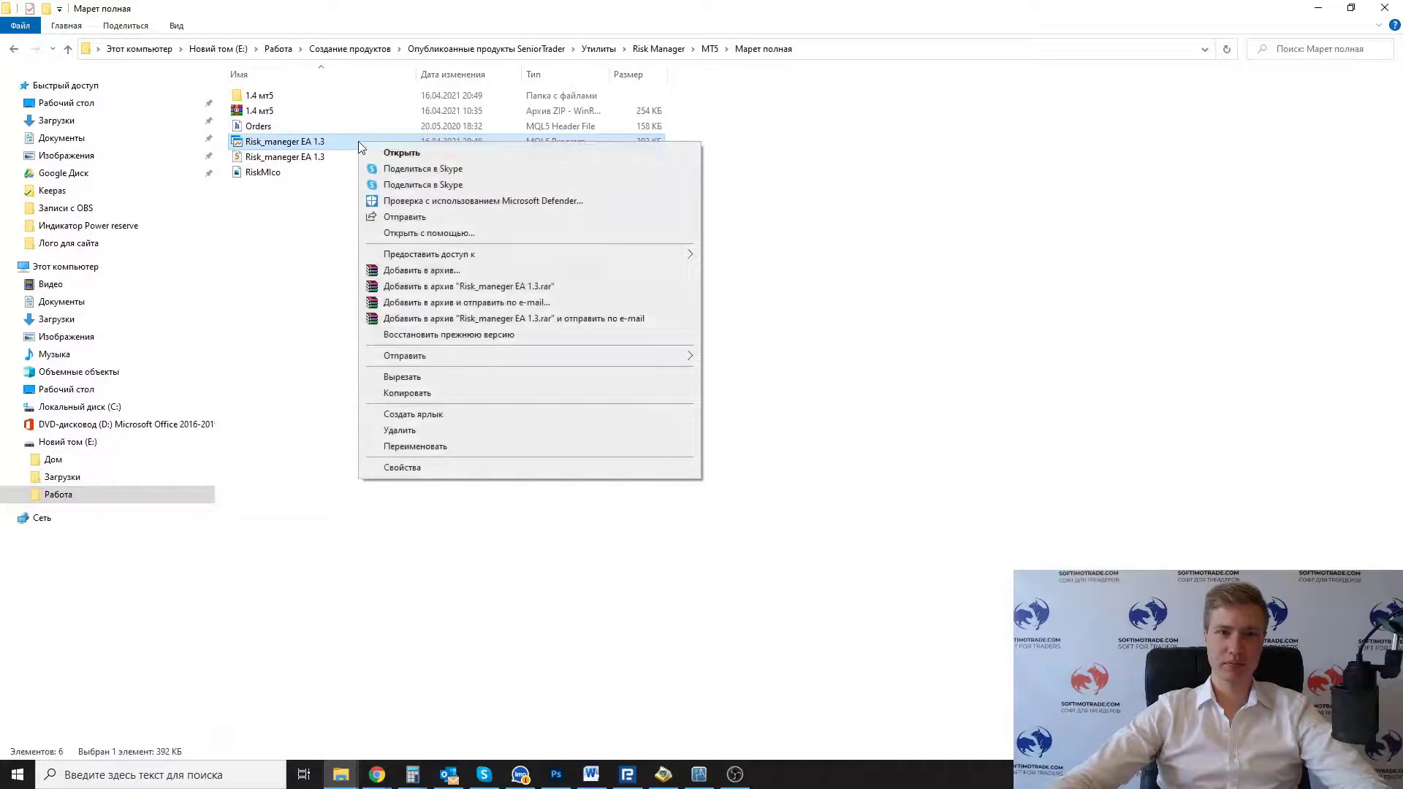
pyautogui.click(409, 394)
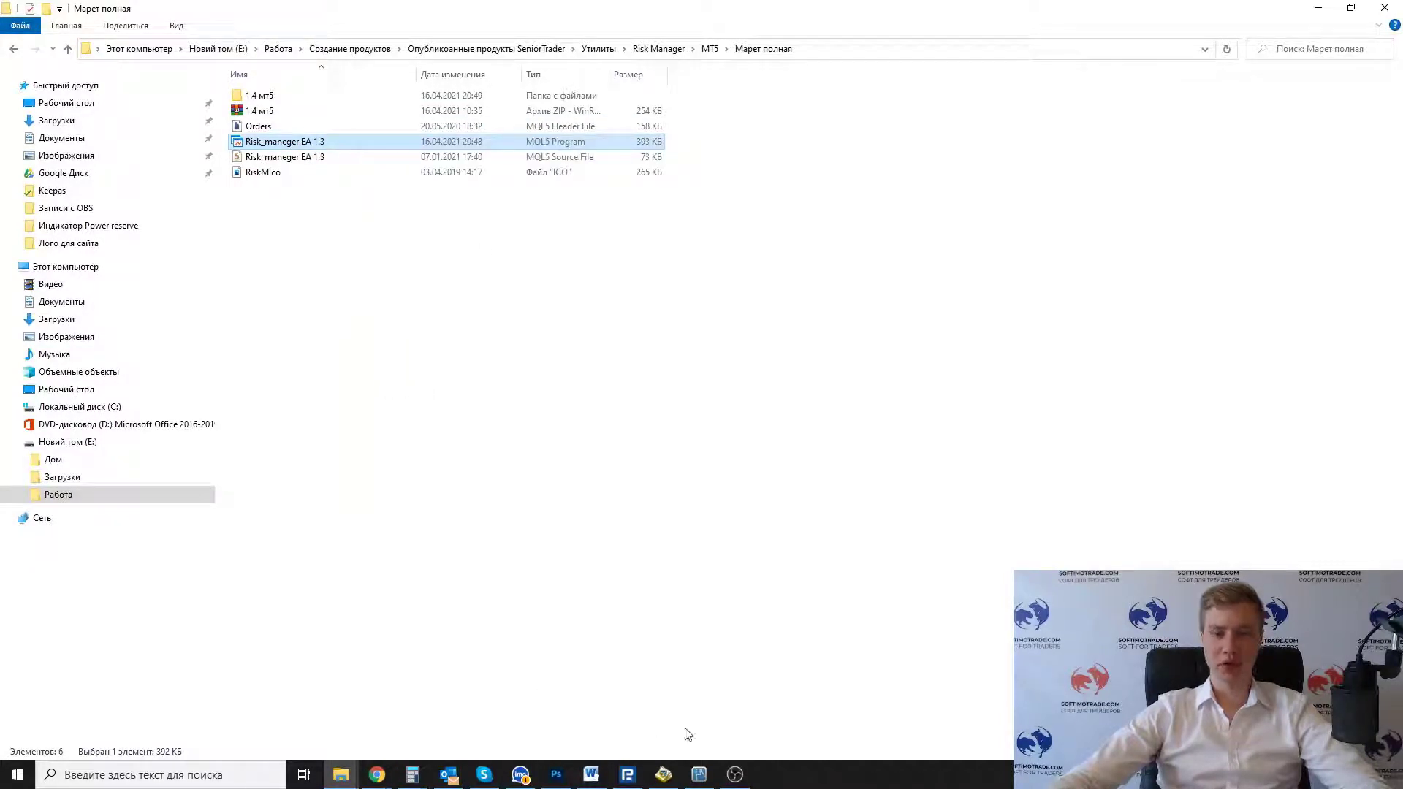
# - Switch to MetaTrader 5, open the terminal's data folder and go into its MQL5 folder
pyautogui.click(699, 775)
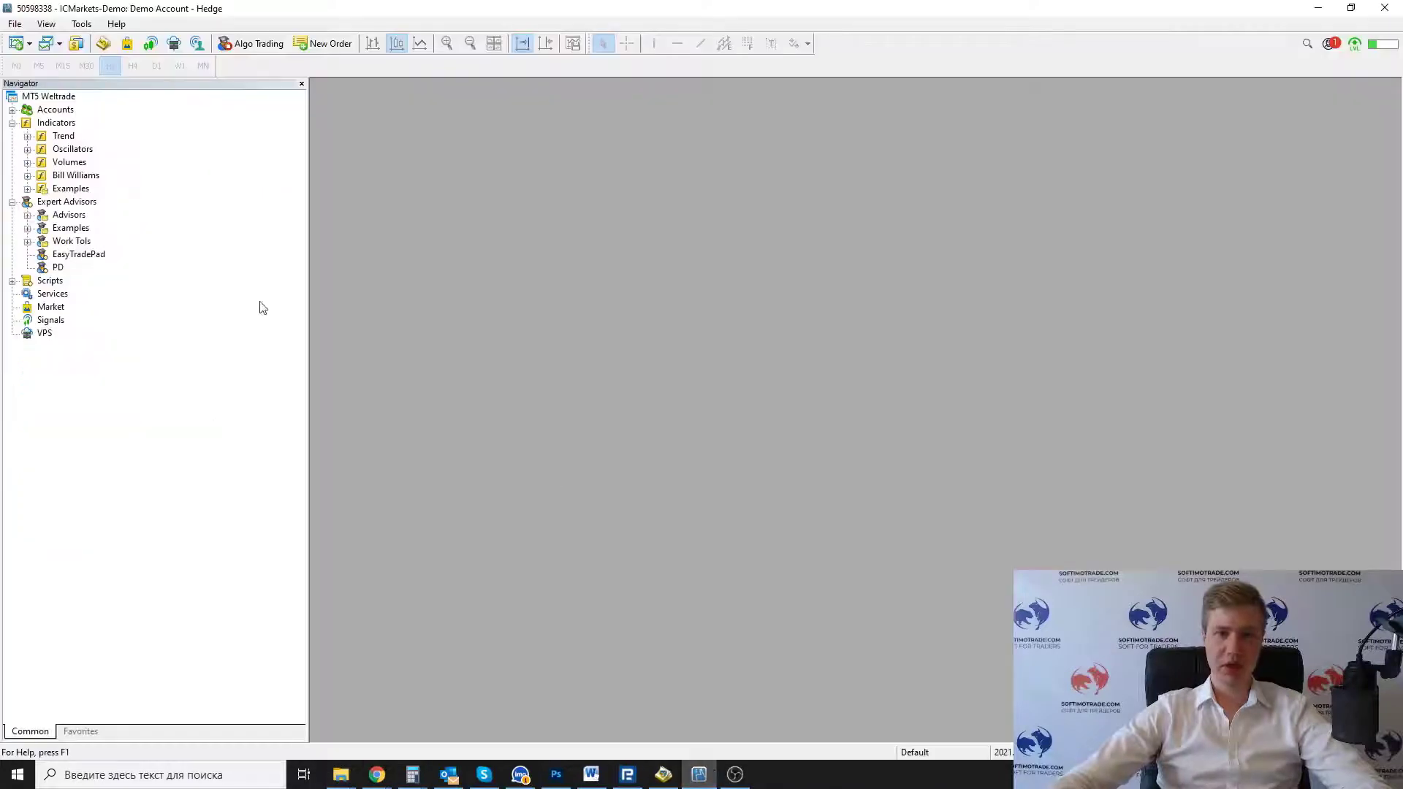
pyautogui.click(14, 26)
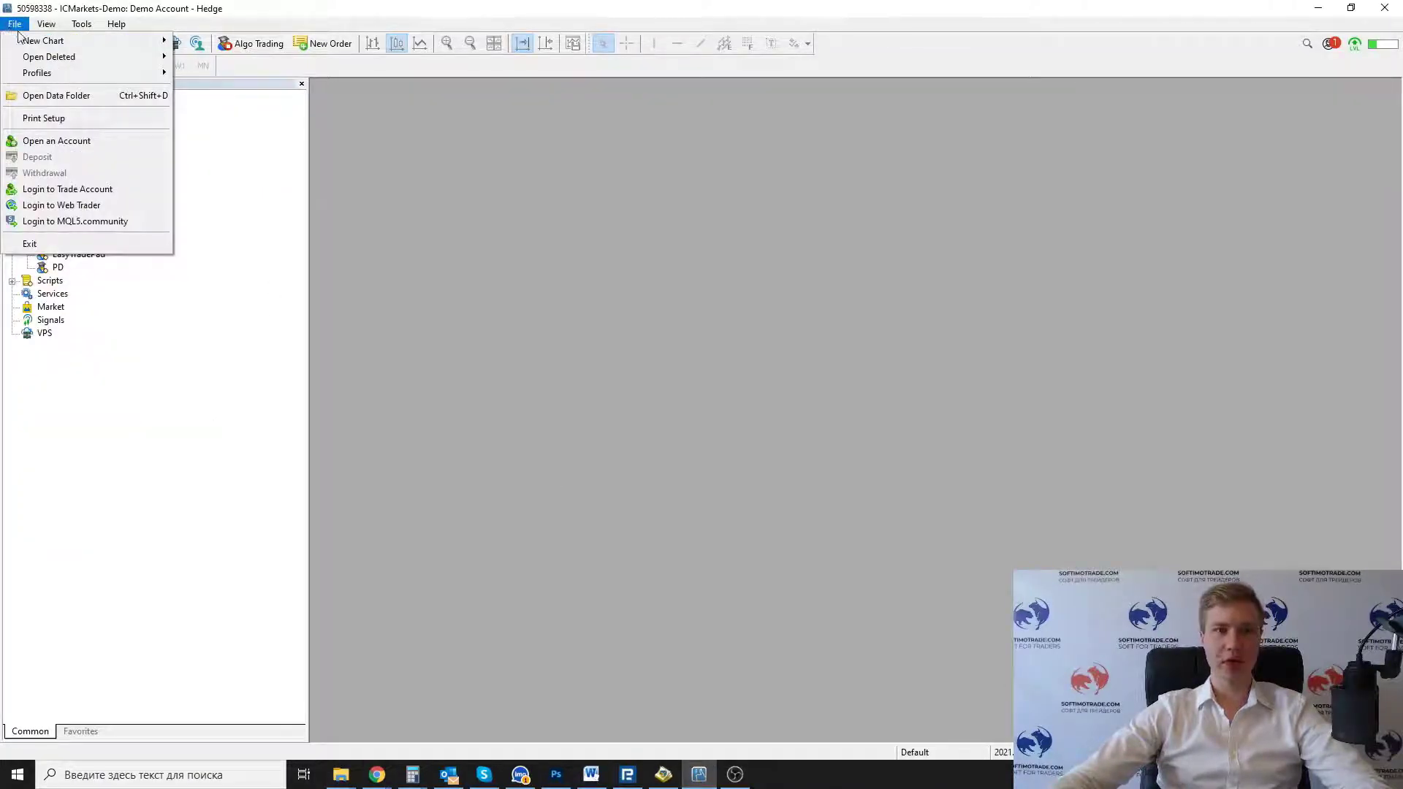
pyautogui.click(63, 103)
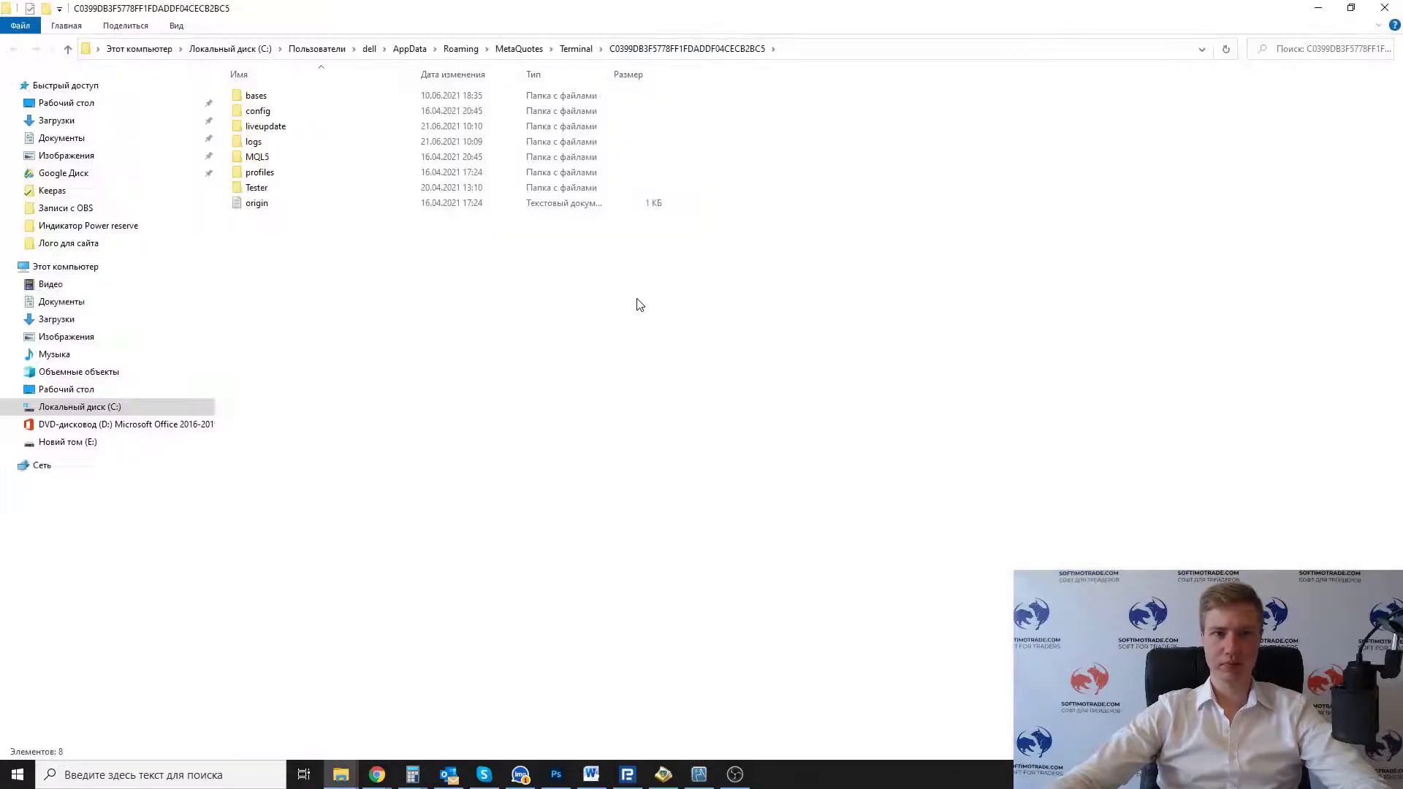
pyautogui.doubleClick(262, 158)
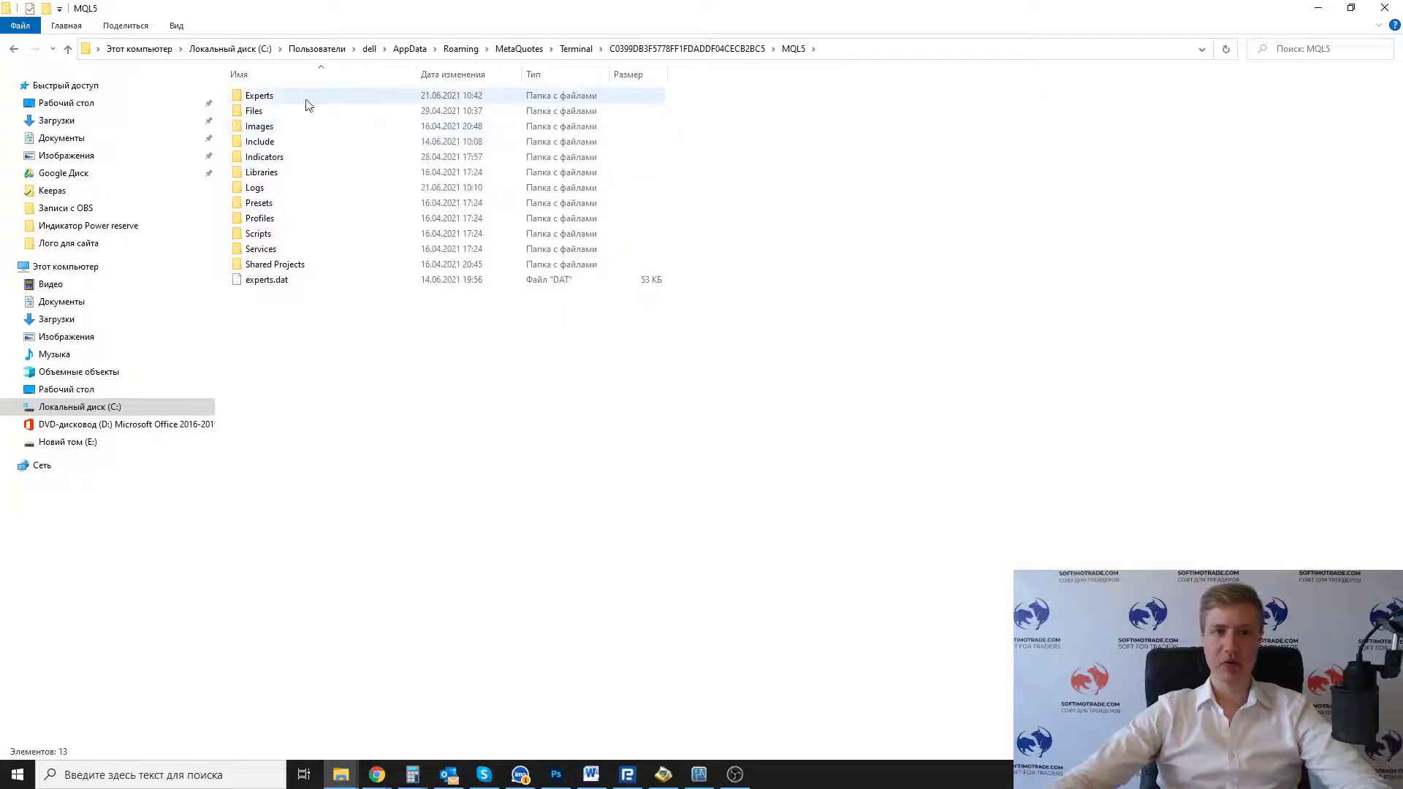
pyautogui.moveTo(307, 105)
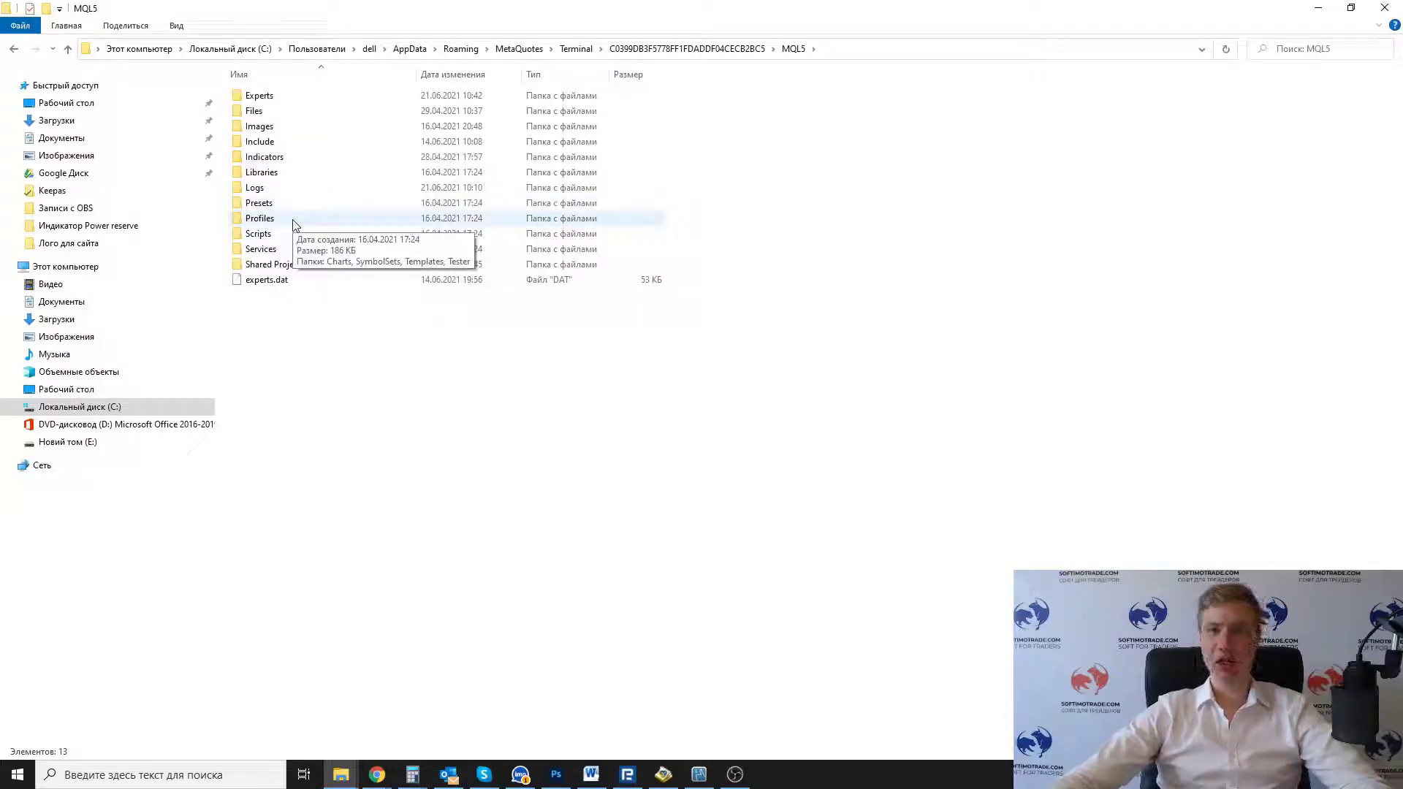
# - Paste the copied advisor file into the Experts folder and refresh the Expert Advisors list in MetaTrader 5
pyautogui.doubleClick(298, 102)
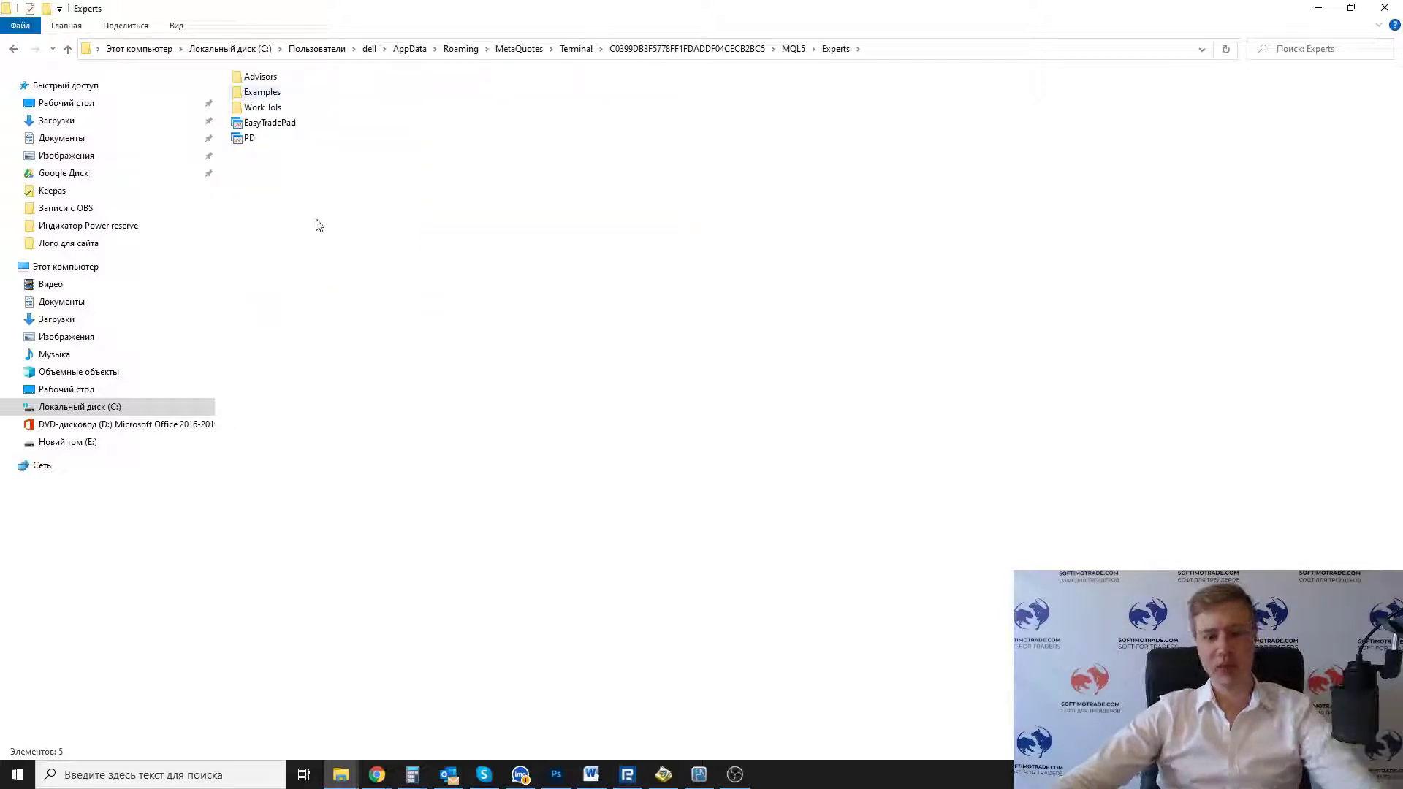
pyautogui.rightClick(341, 172)
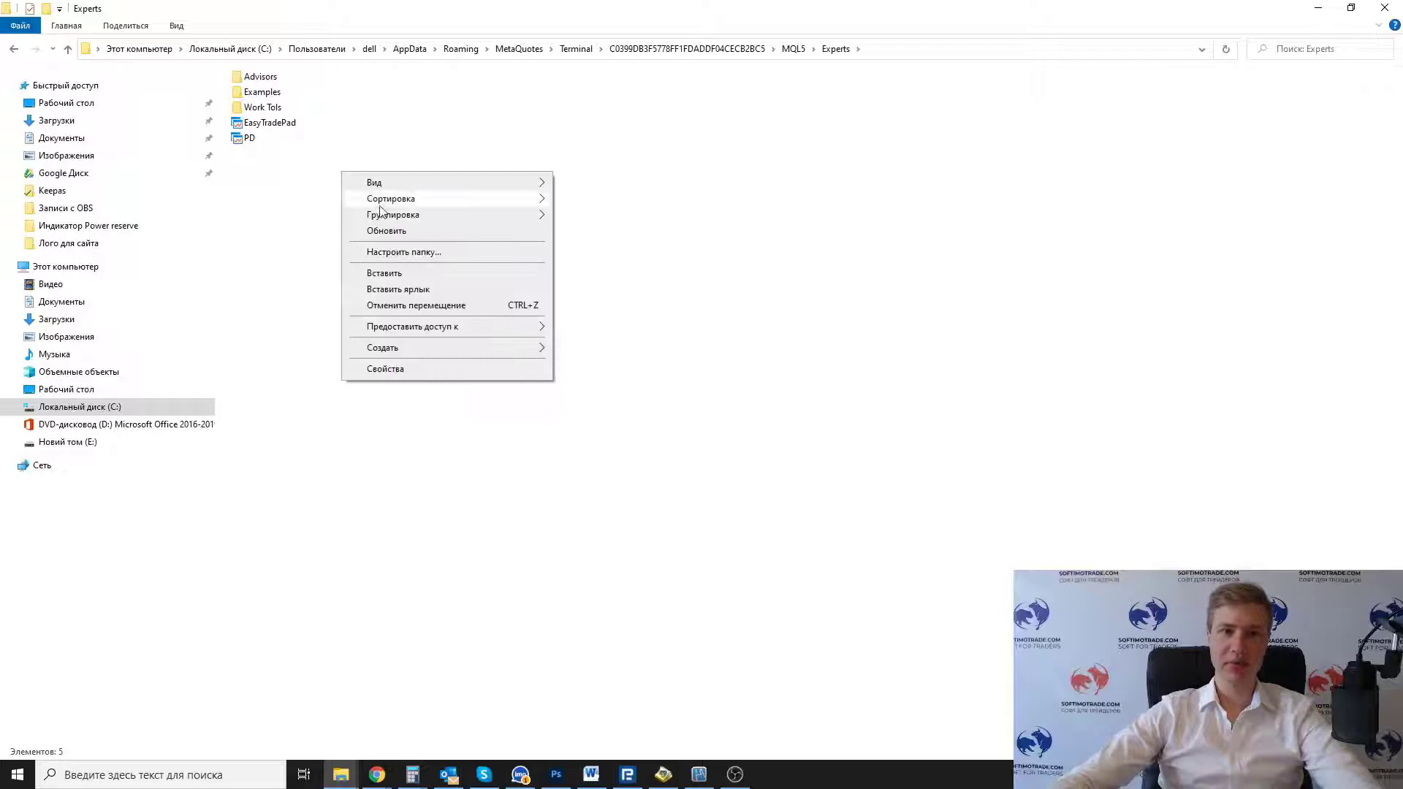
pyautogui.click(387, 272)
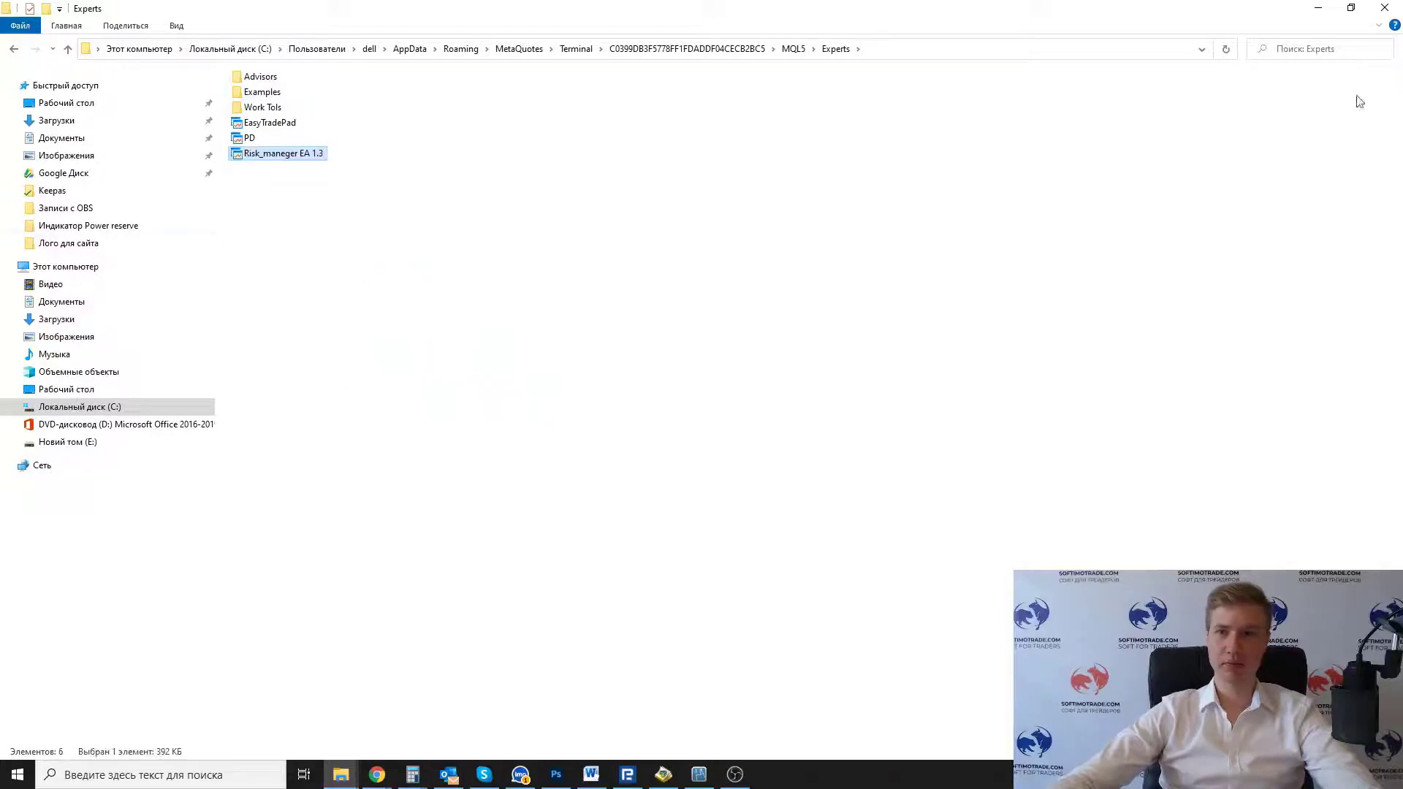
pyautogui.click(1394, 7)
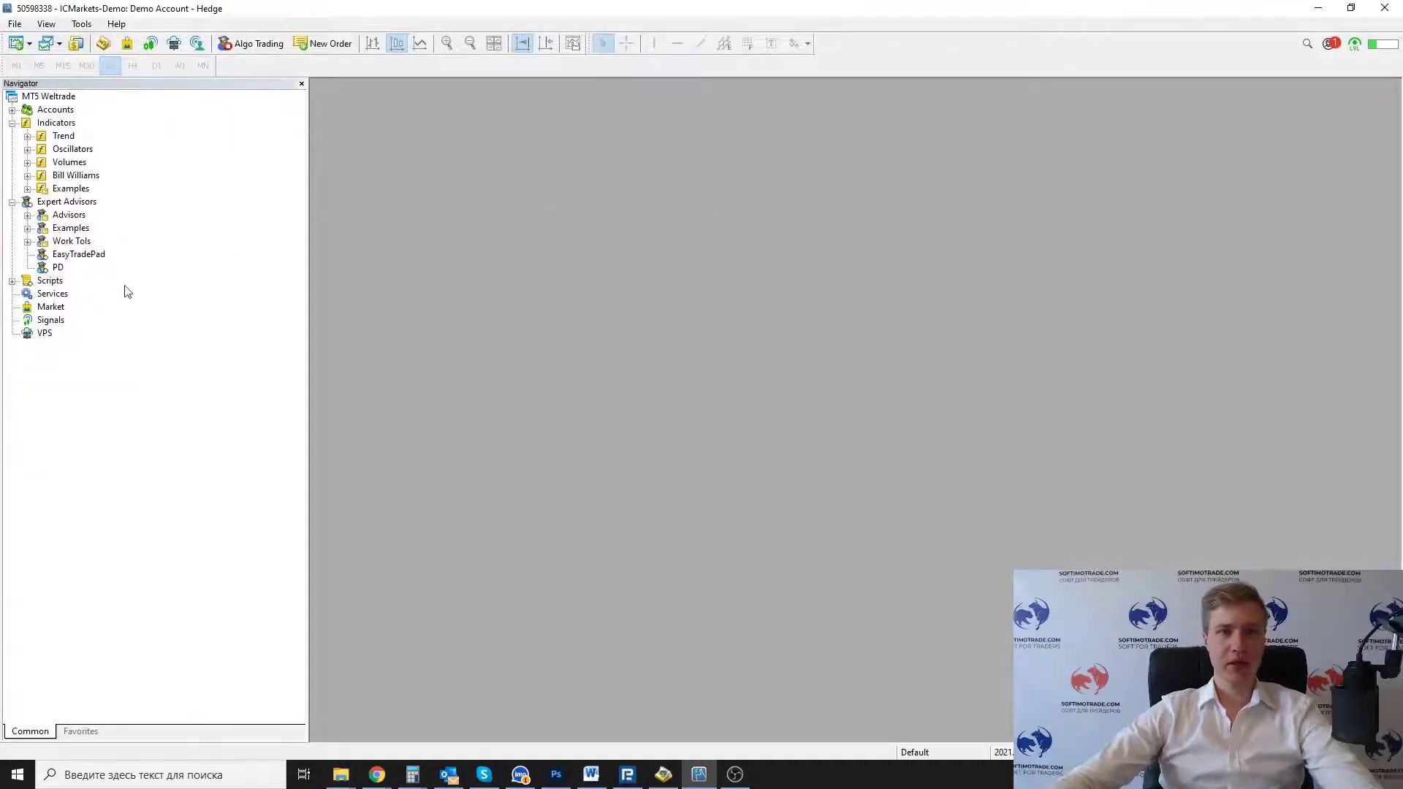
pyautogui.rightClick(46, 207)
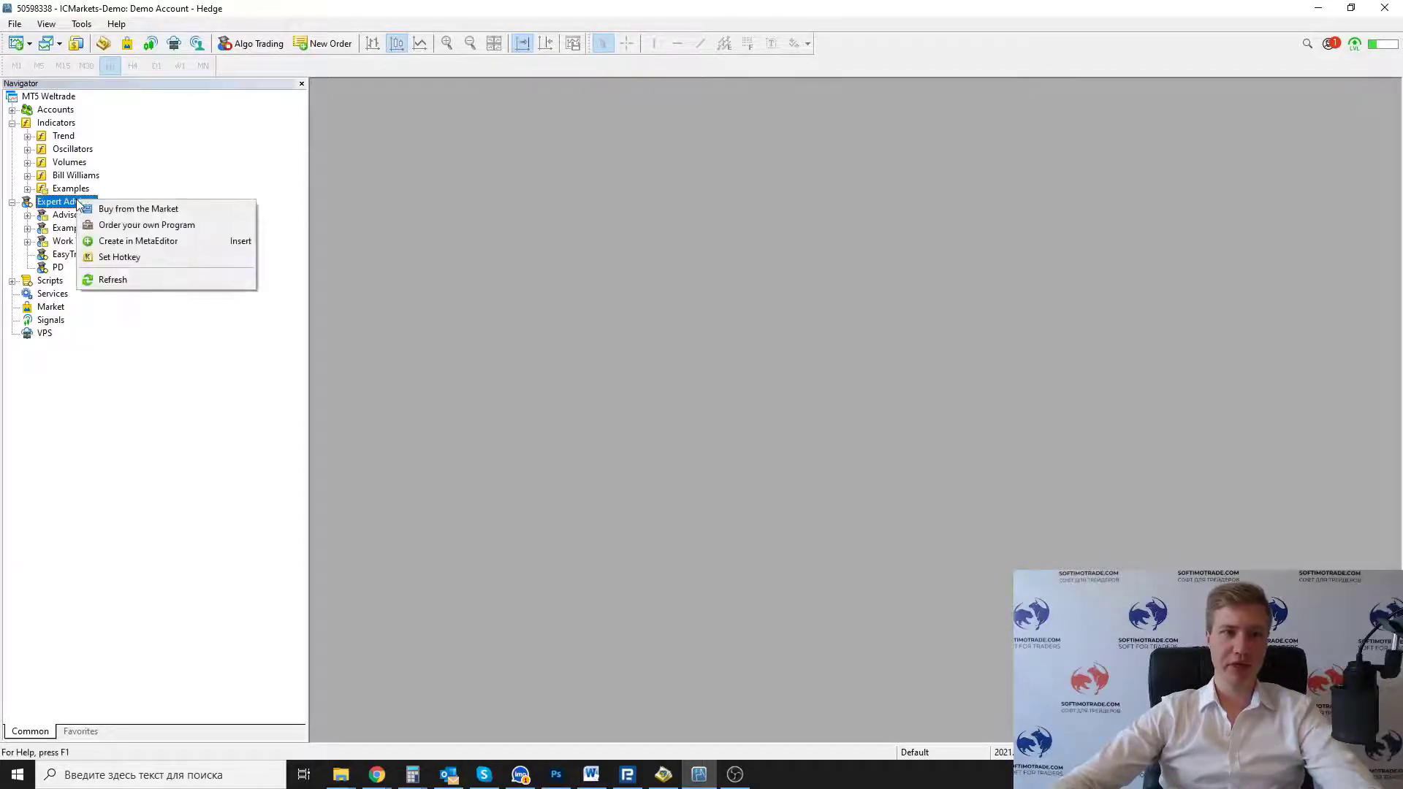
pyautogui.click(123, 281)
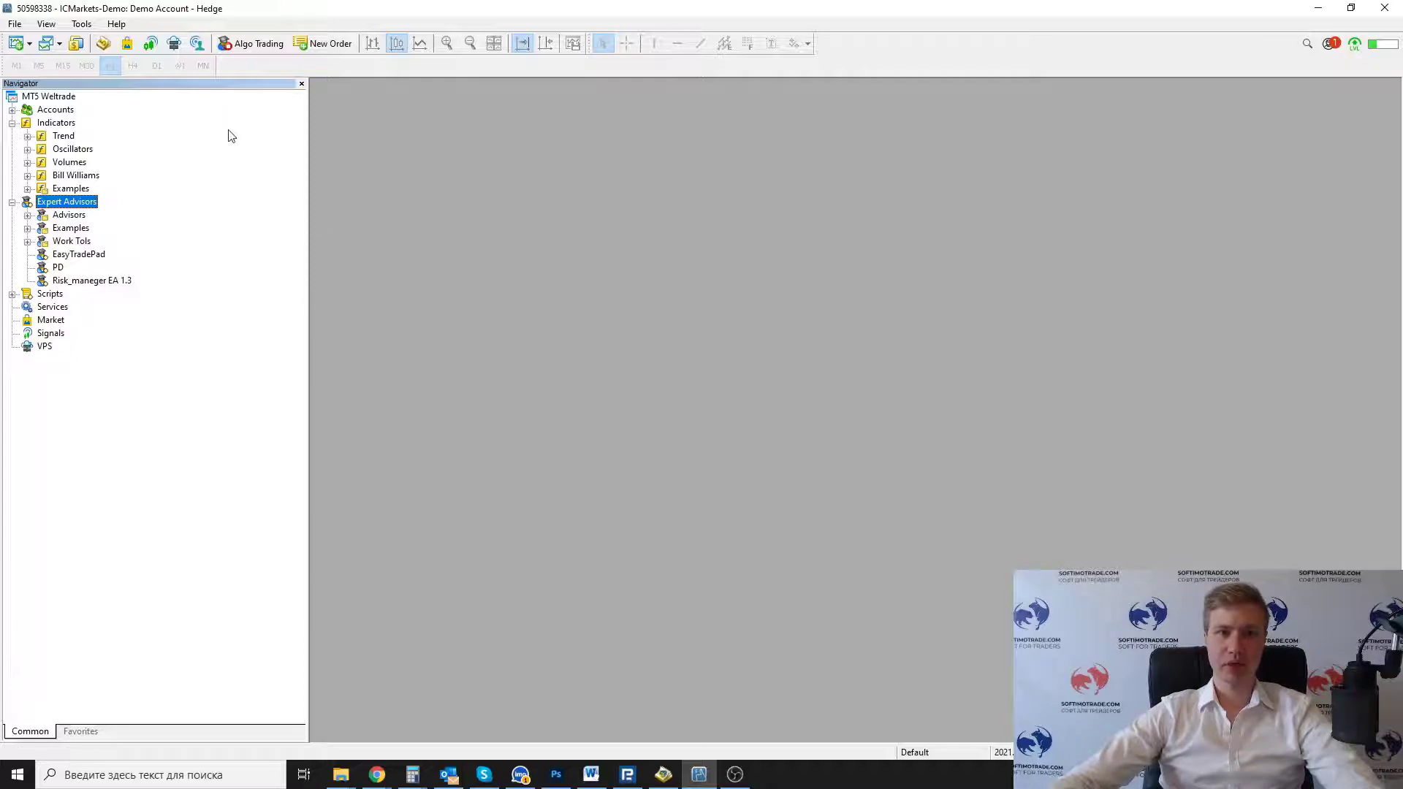
# - Allow algorithmic trading in the terminal's Expert Advisors options
pyautogui.click(82, 24)
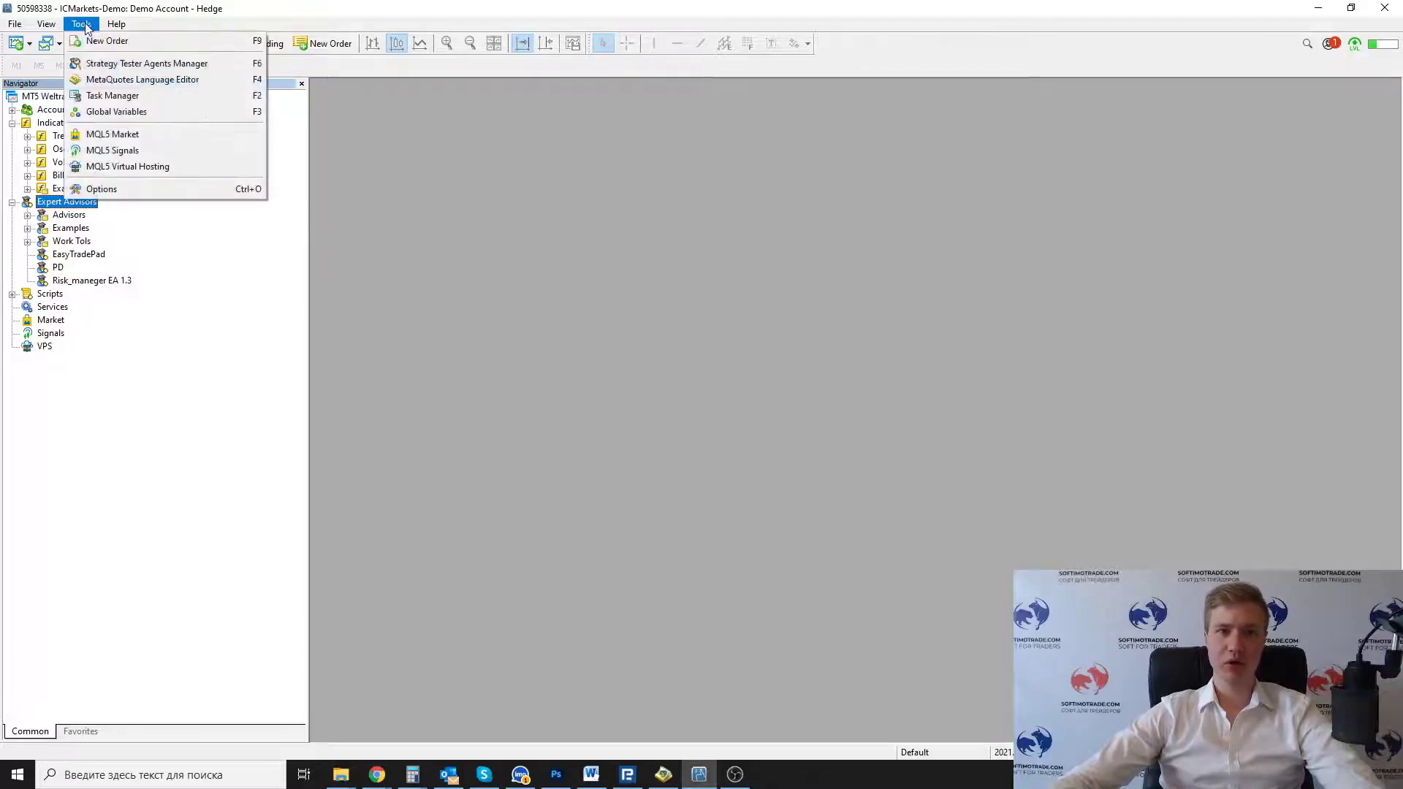
pyautogui.click(175, 189)
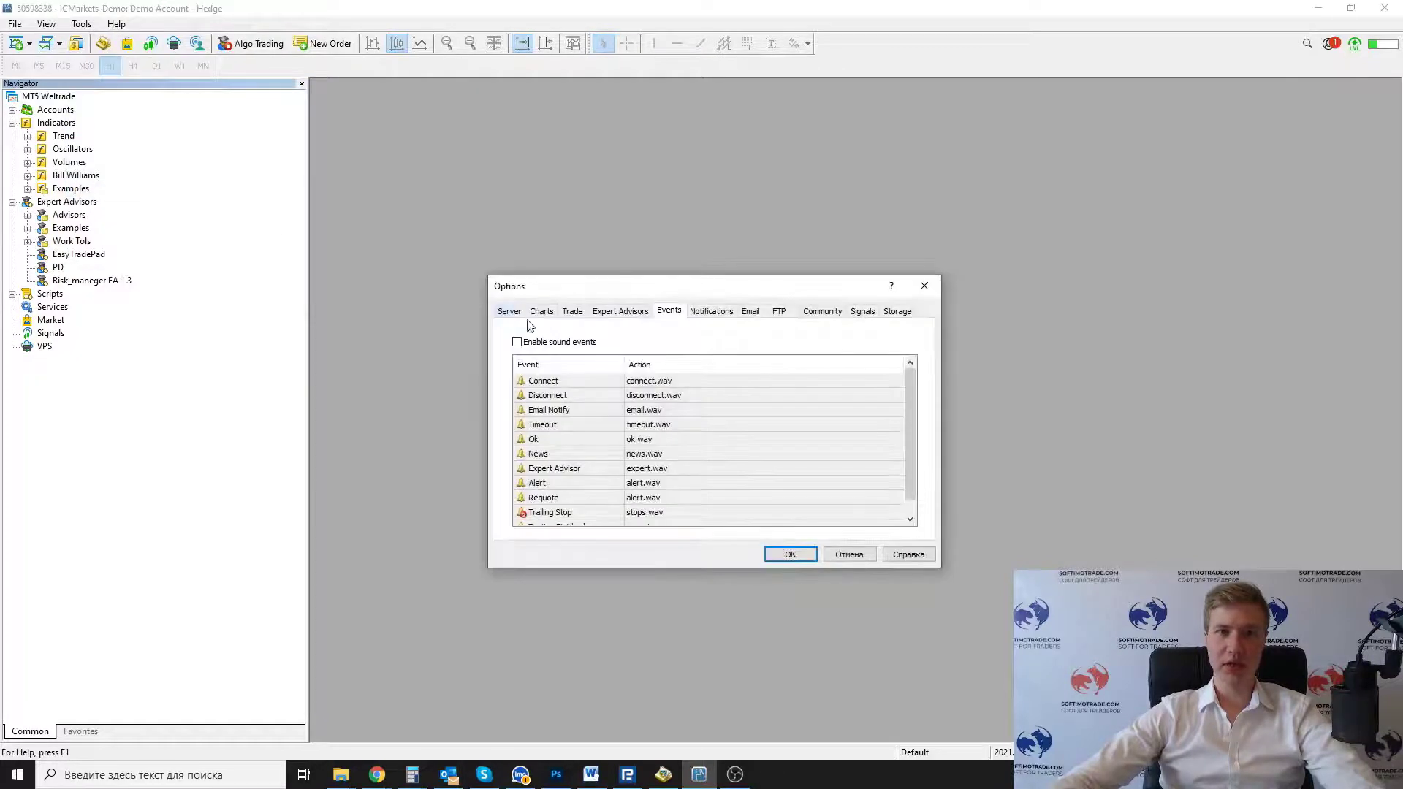
pyautogui.click(628, 314)
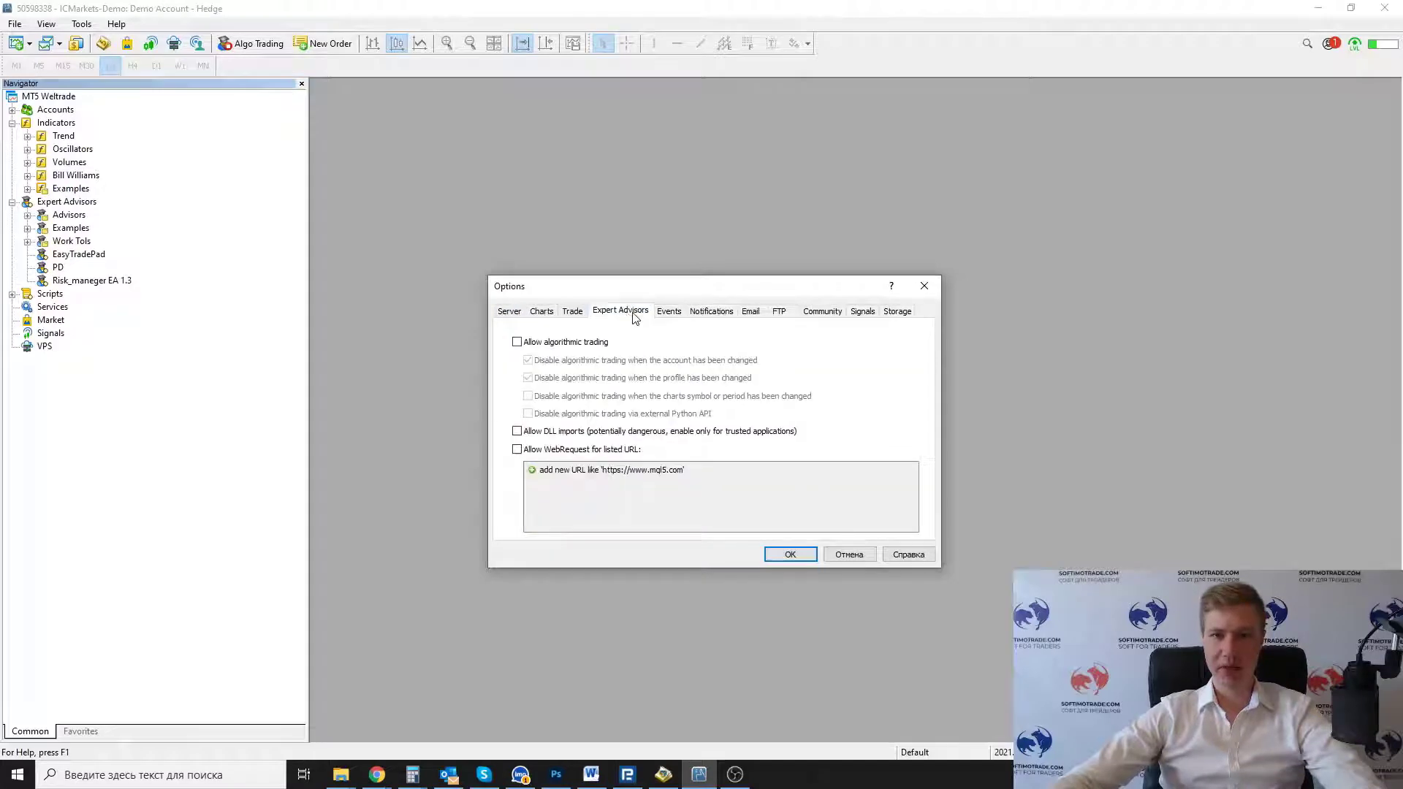
pyautogui.click(517, 343)
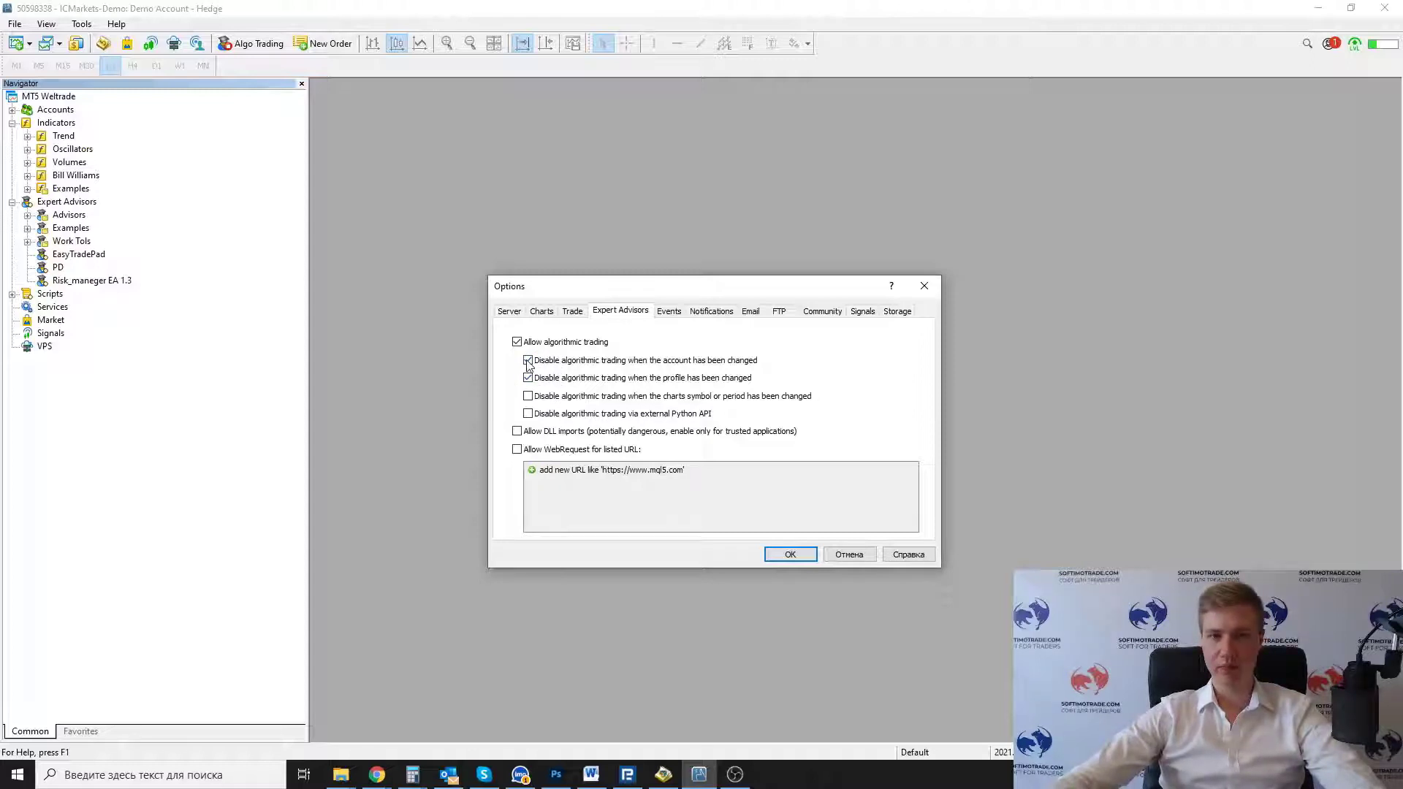
pyautogui.click(790, 556)
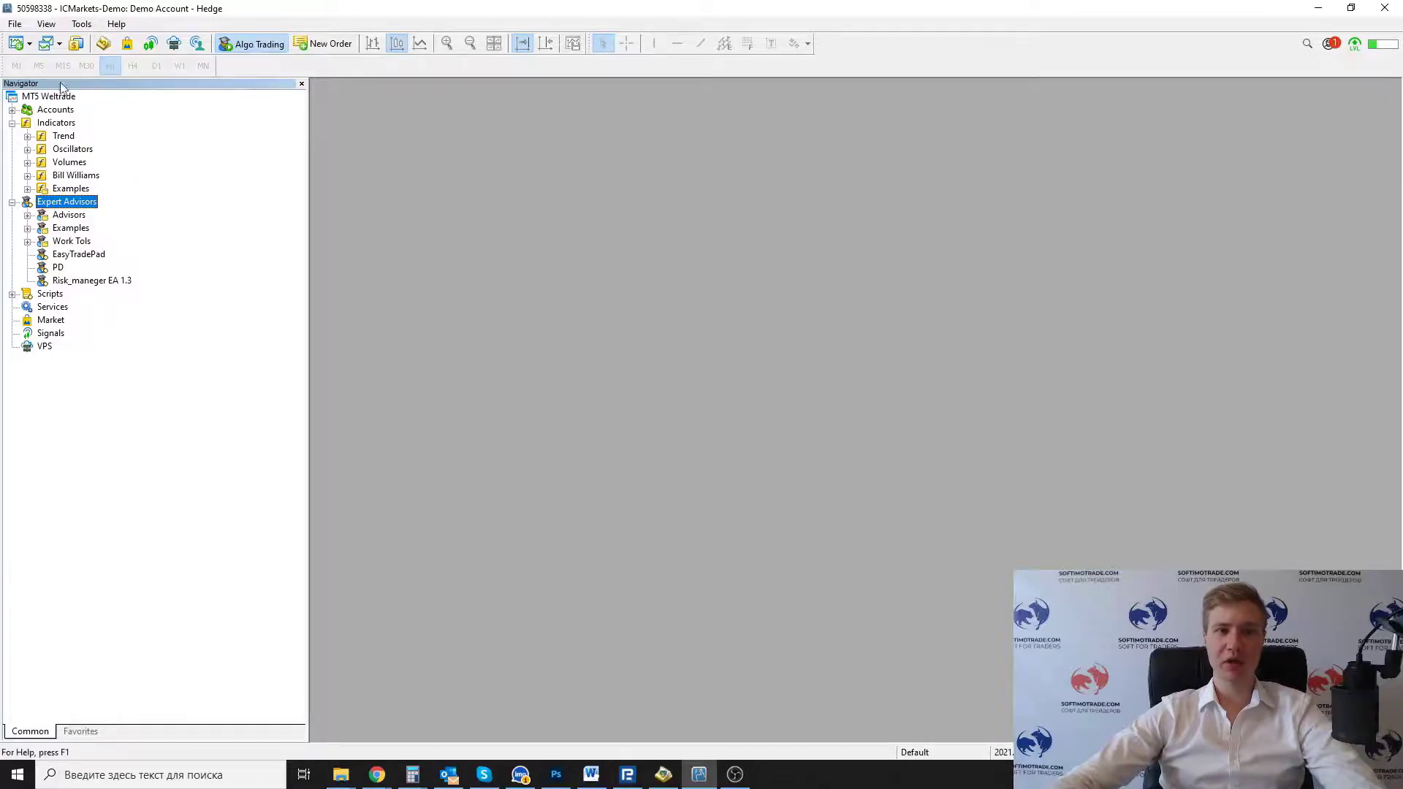
# - Open a new AUDCAD chart and maximize it in the workspace
pyautogui.click(18, 44)
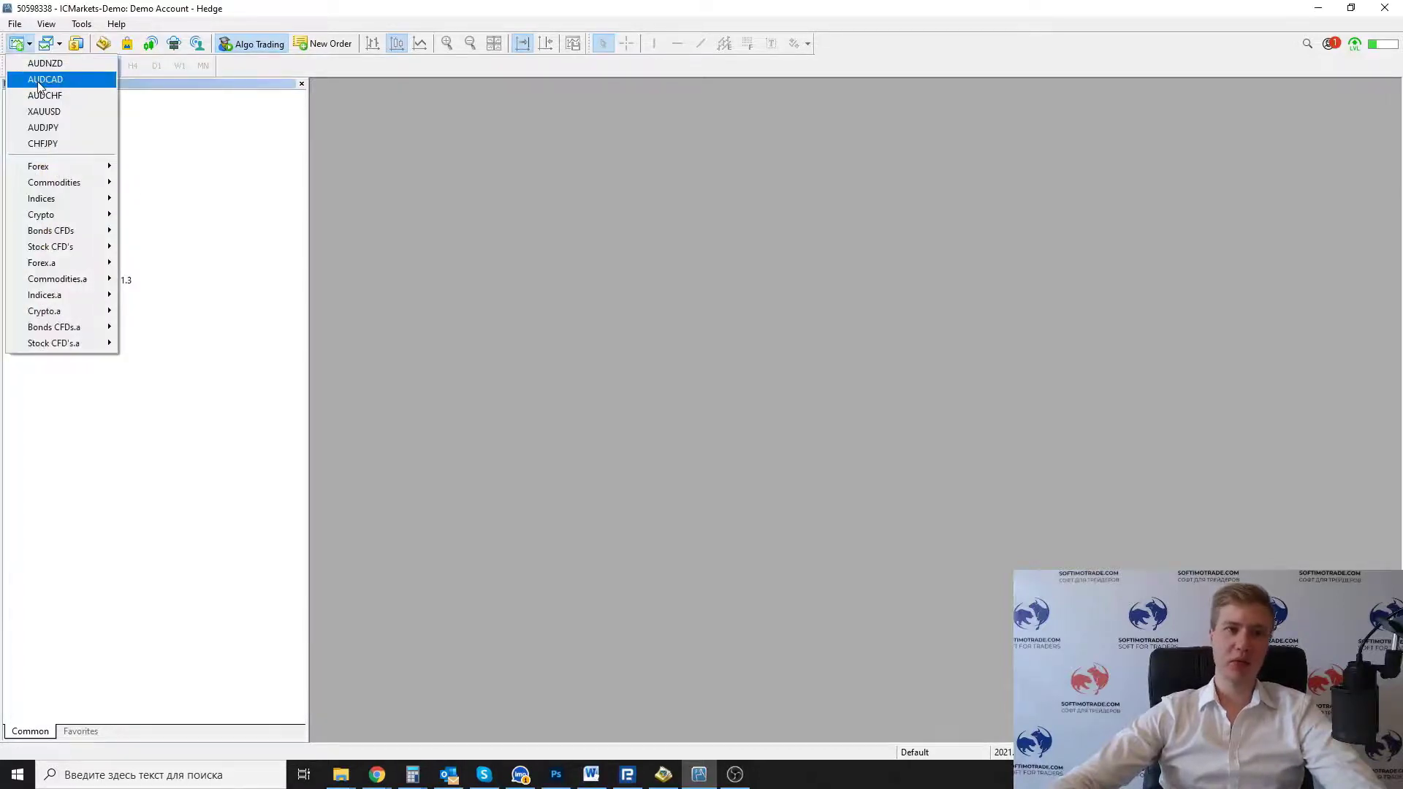
pyautogui.click(37, 81)
pyautogui.doubleClick(517, 208)
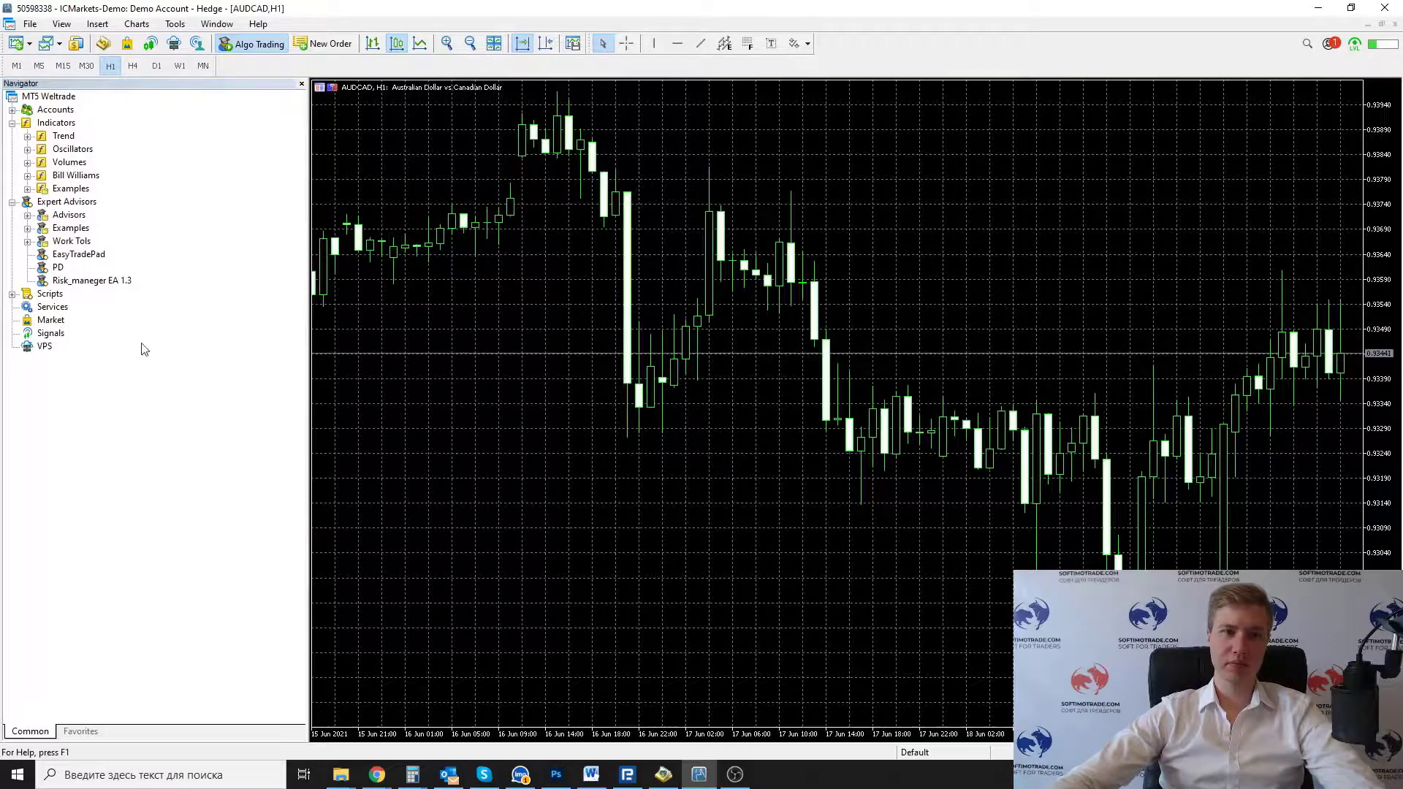
# - Attach Risk_maneger EA 1.3 to the AUDCAD chart with its default inputs, after checking the common settings
pyautogui.click(80, 282)
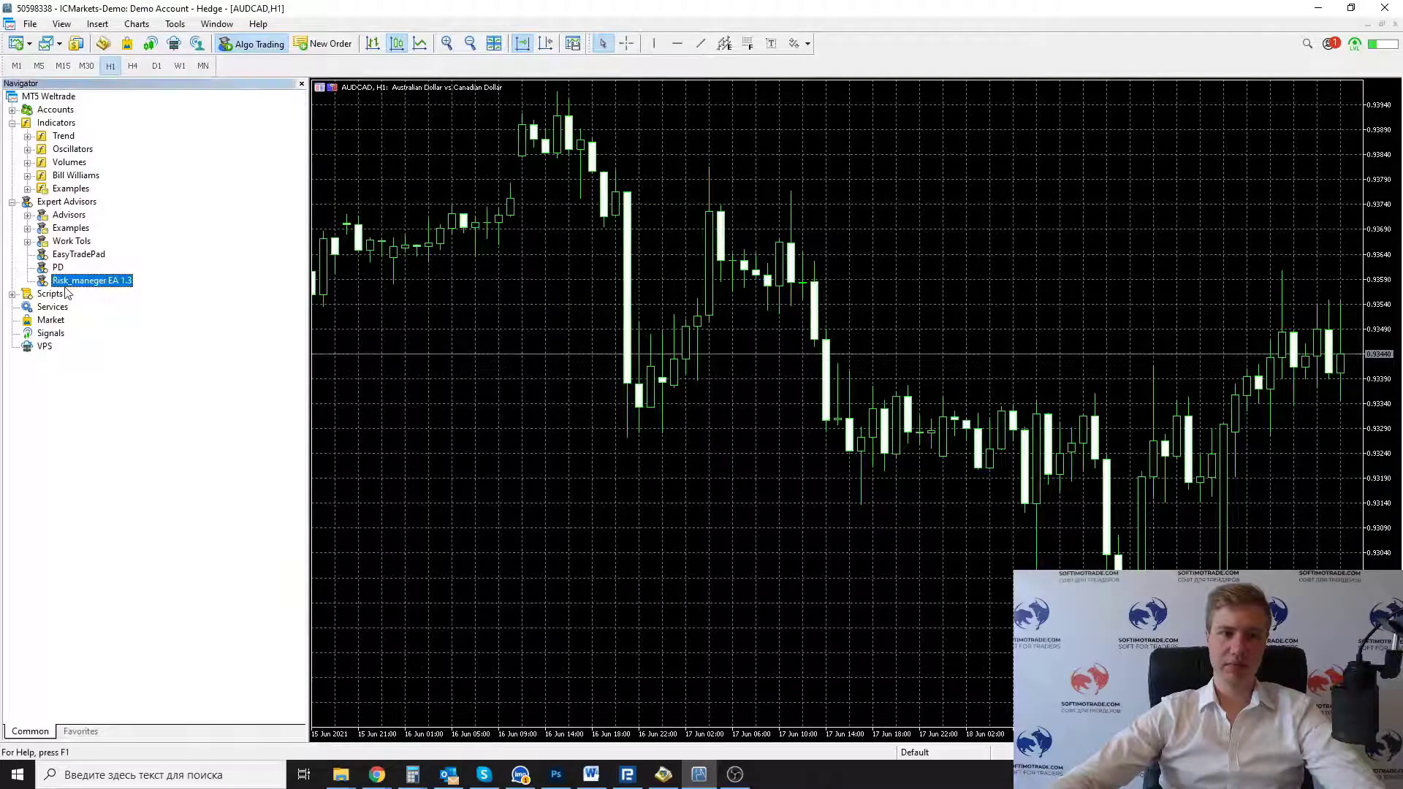
pyautogui.moveTo(80, 282); pyautogui.dragTo(452, 287)
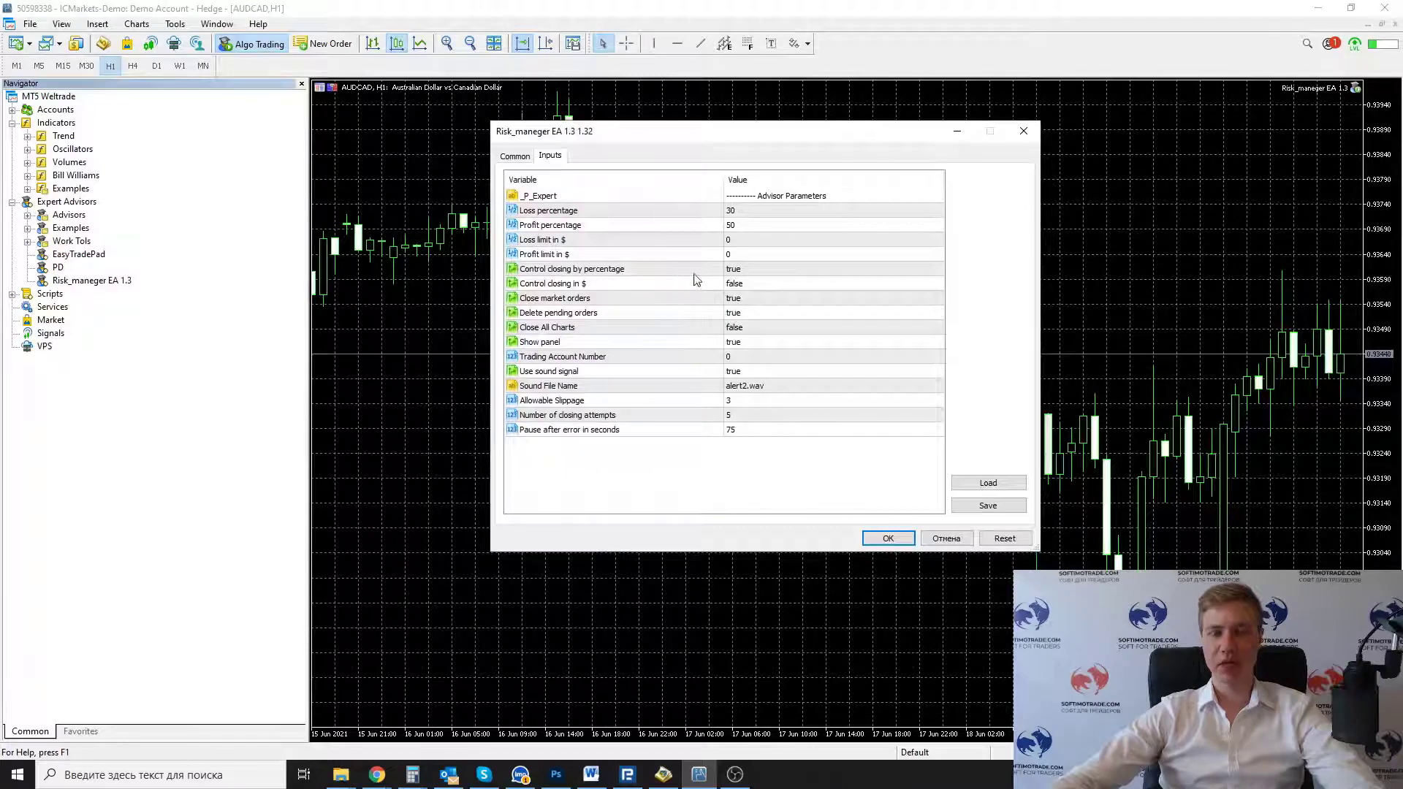
pyautogui.click(522, 160)
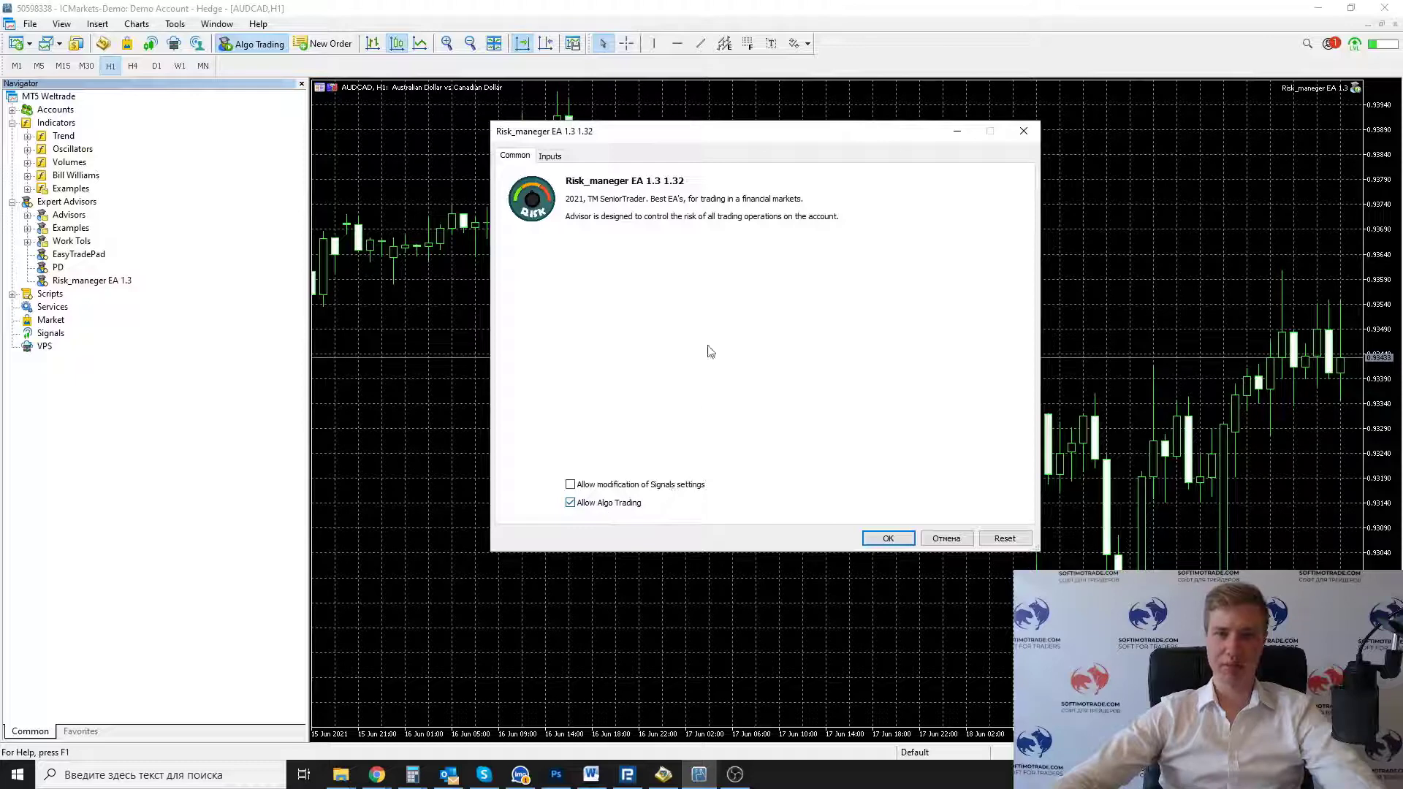
pyautogui.click(551, 158)
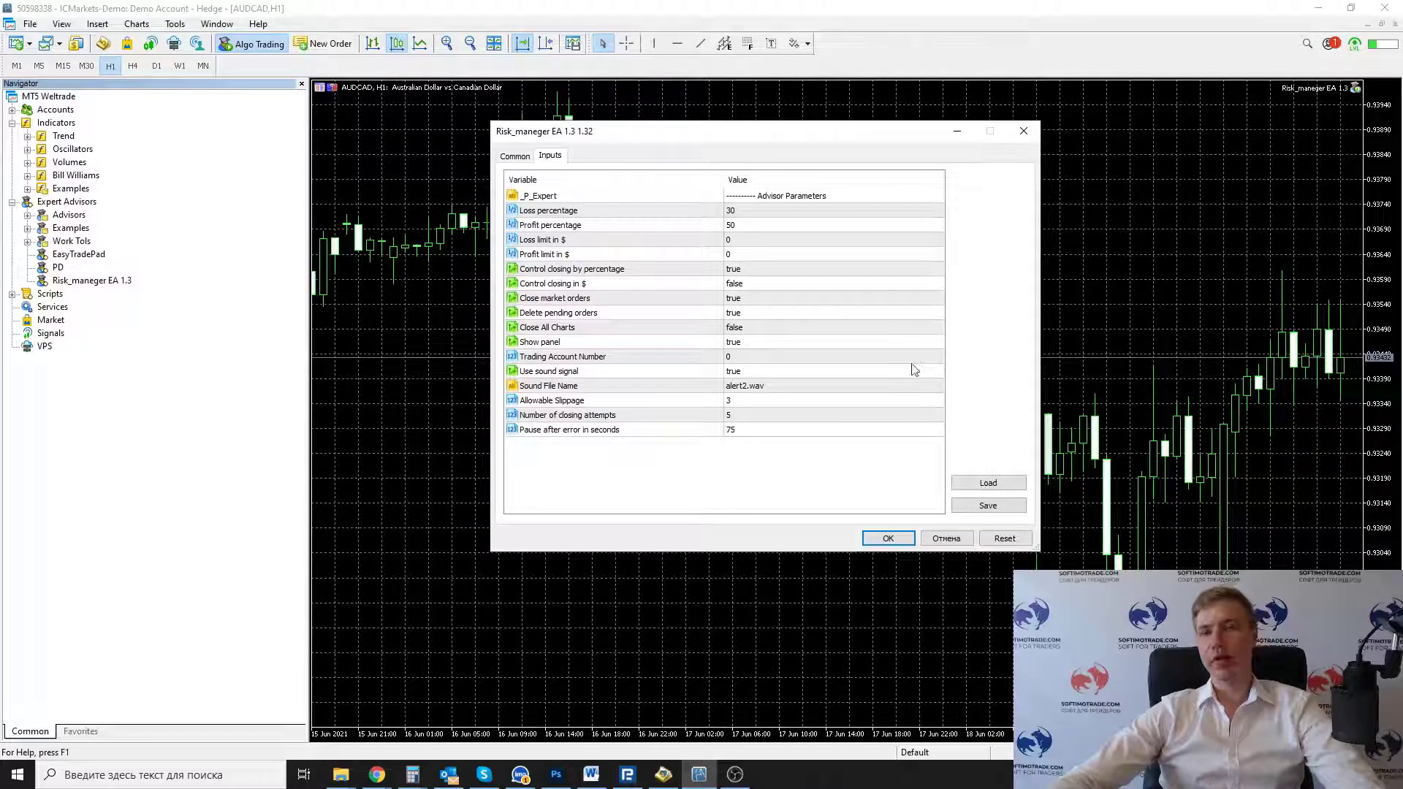
pyautogui.click(897, 541)
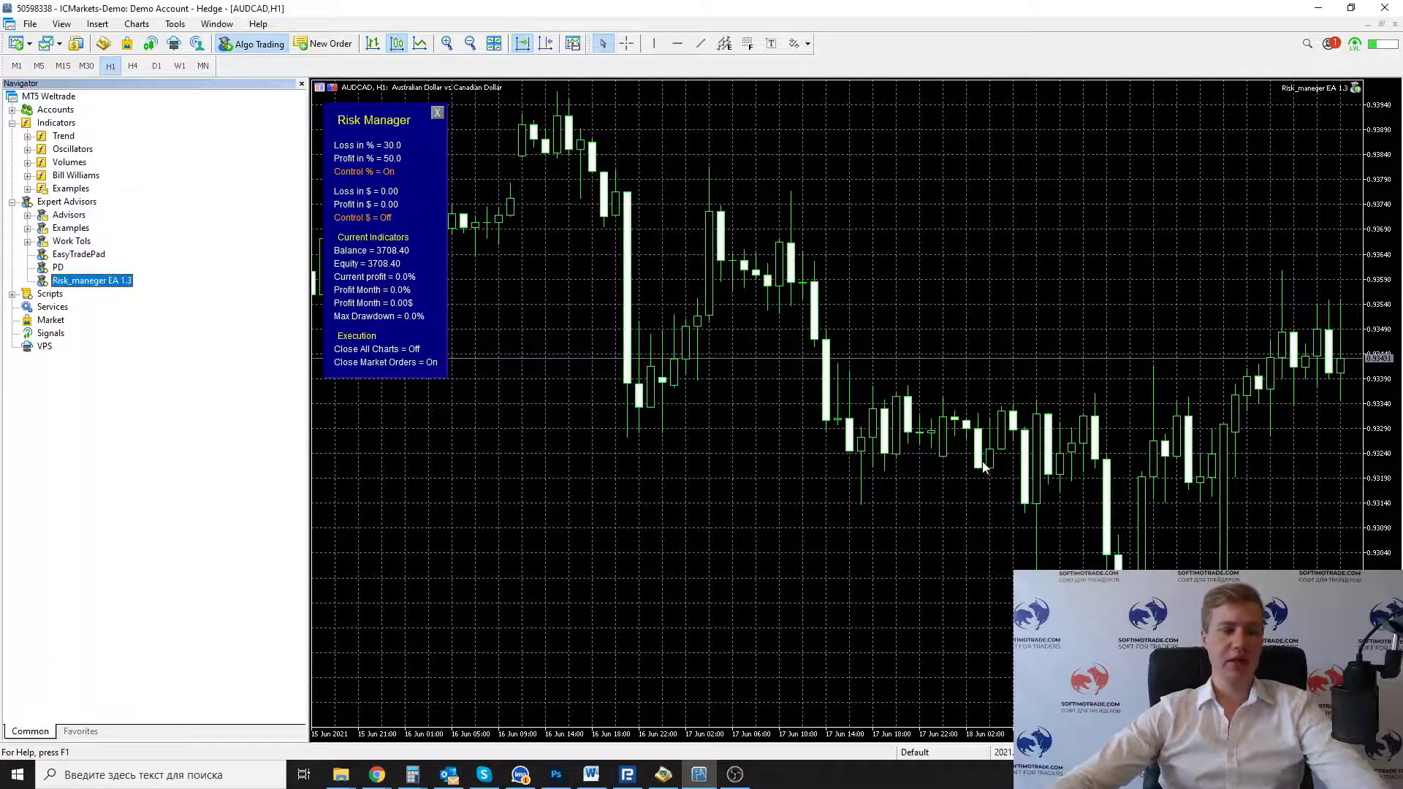